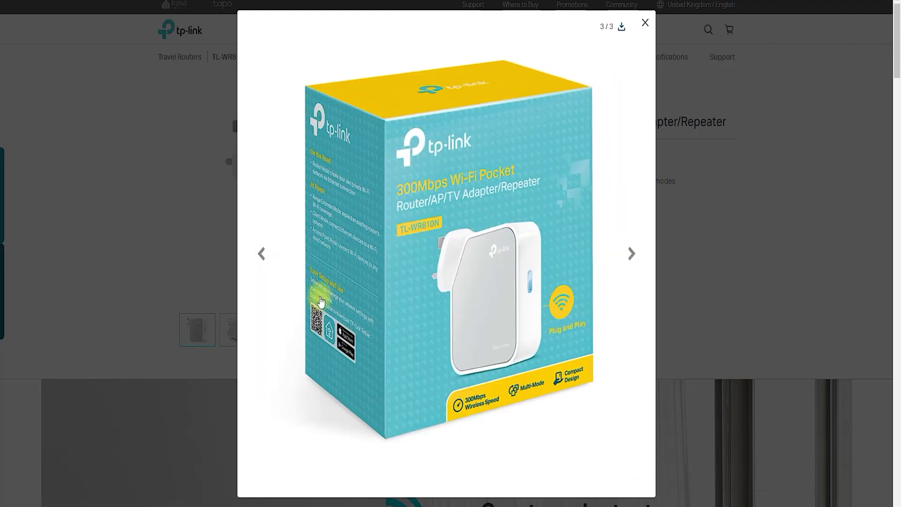
Close the enlarged TL-WR810N box photo and scroll down the product page.
{"action": "left_click", "coordinate": [632, 257]}
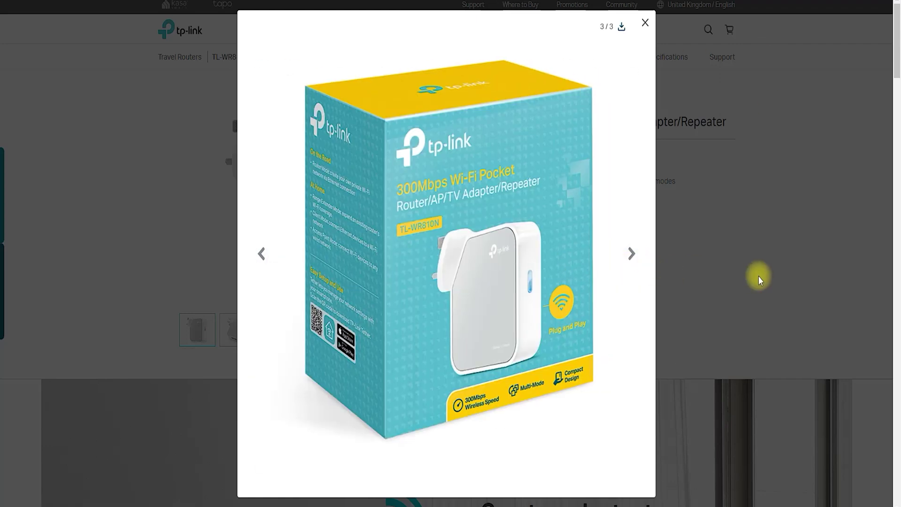
{"action": "left_click", "coordinate": [678, 28]}
{"action": "scroll", "coordinate": [634, 223], "scroll_direction": "down", "scroll_amount": 4}
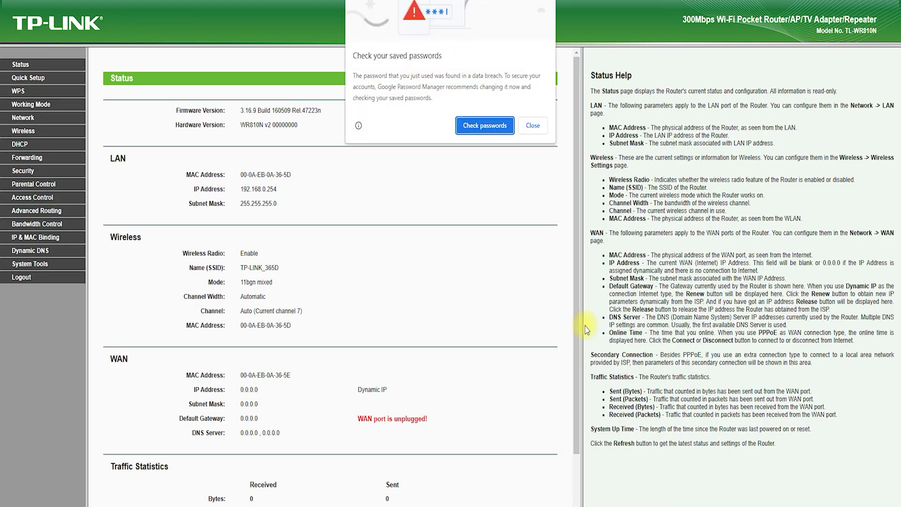
Dismiss the breached-password popup, widen the Status area over the help panel, and start Quick Setup.
{"action": "left_click", "coordinate": [534, 126]}
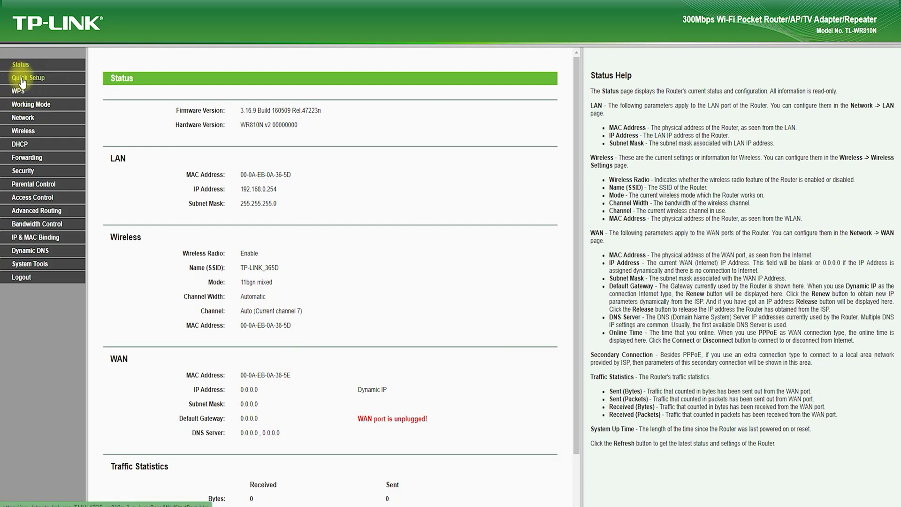
{"action": "scroll", "coordinate": [317, 204], "scroll_direction": "down", "scroll_amount": 2}
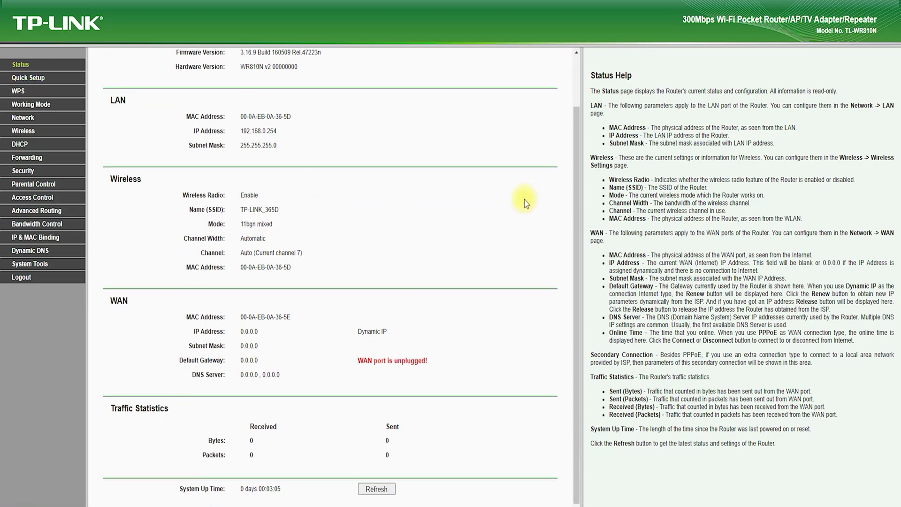
{"action": "left_click_drag", "start_coordinate": [583, 209], "coordinate": [727, 210]}
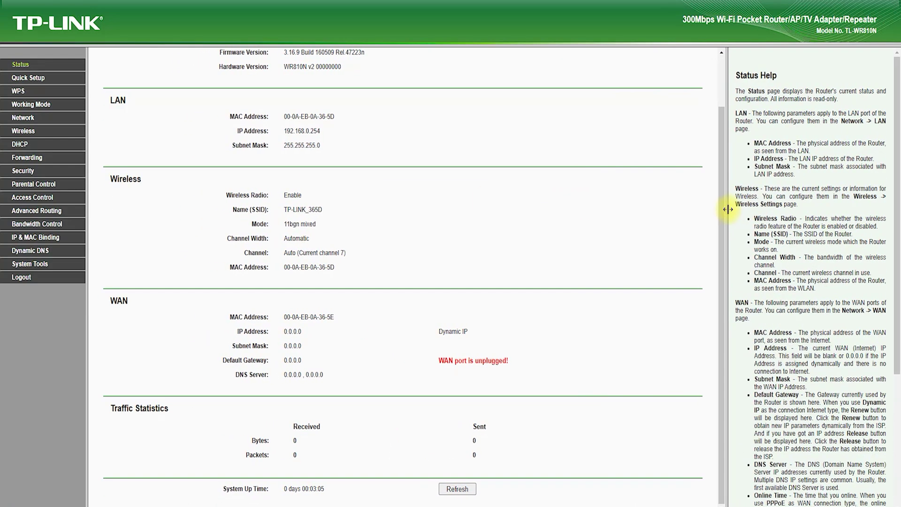
{"action": "left_click", "coordinate": [42, 77]}
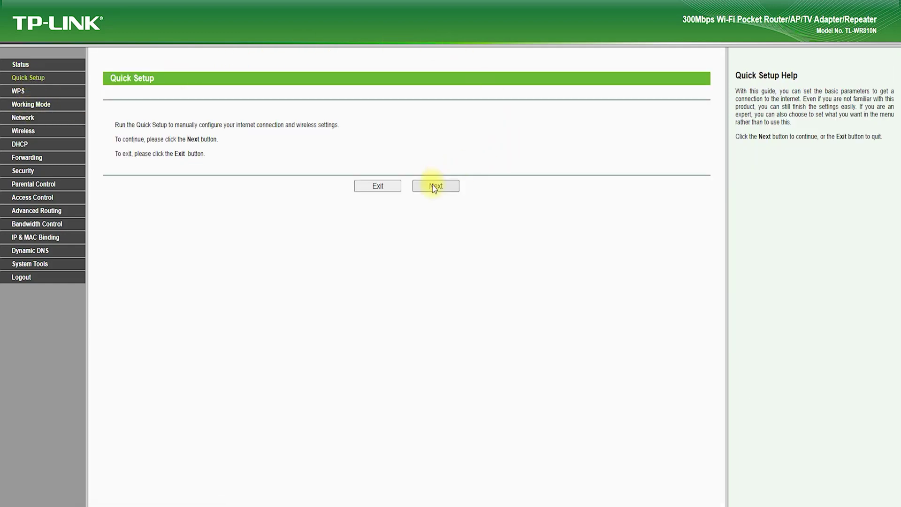
Advance Quick Setup past the Working Mode step, keeping Standard Wireless Router.
{"action": "left_click", "coordinate": [436, 186]}
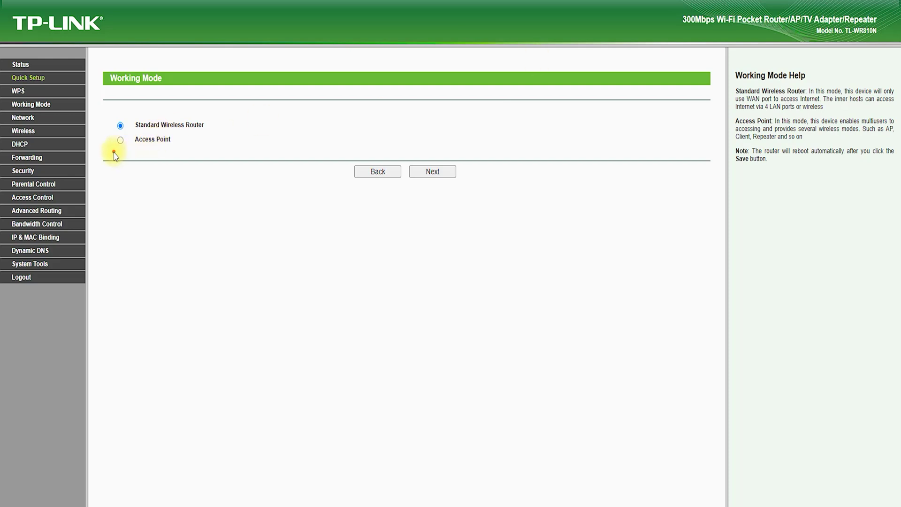
{"action": "mouse_move", "coordinate": [113, 152]}
{"action": "left_mouse_down"}
{"action": "mouse_move", "coordinate": [223, 136]}
{"action": "mouse_move", "coordinate": [103, 109]}
{"action": "mouse_move", "coordinate": [145, 150]}
{"action": "mouse_move", "coordinate": [133, 147]}
{"action": "left_mouse_up"}
{"action": "left_click", "coordinate": [436, 170]}
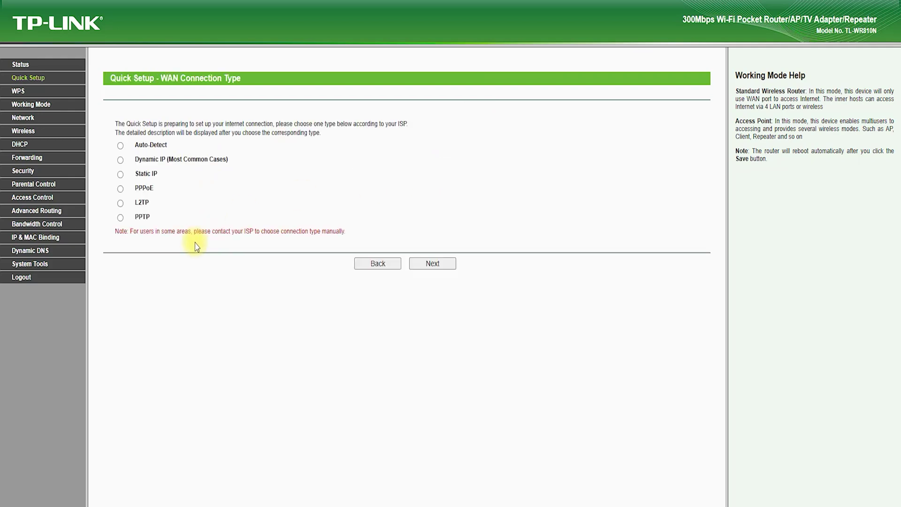
Select PPPoE as the WAN connection type and continue to the PPPoE account page.
{"action": "mouse_move", "coordinate": [181, 188]}
{"action": "left_mouse_down"}
{"action": "mouse_move", "coordinate": [252, 146]}
{"action": "mouse_move", "coordinate": [96, 132]}
{"action": "mouse_move", "coordinate": [99, 237]}
{"action": "mouse_move", "coordinate": [178, 188]}
{"action": "left_mouse_up"}
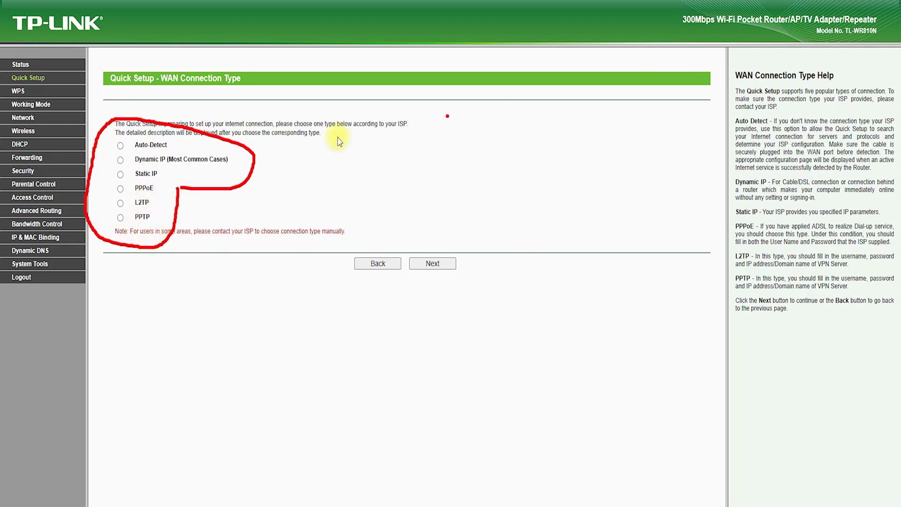
{"action": "mouse_move", "coordinate": [120, 197]}
{"action": "left_mouse_down"}
{"action": "mouse_move", "coordinate": [146, 197]}
{"action": "mouse_move", "coordinate": [156, 180]}
{"action": "left_mouse_up"}
{"action": "left_click", "coordinate": [120, 189]}
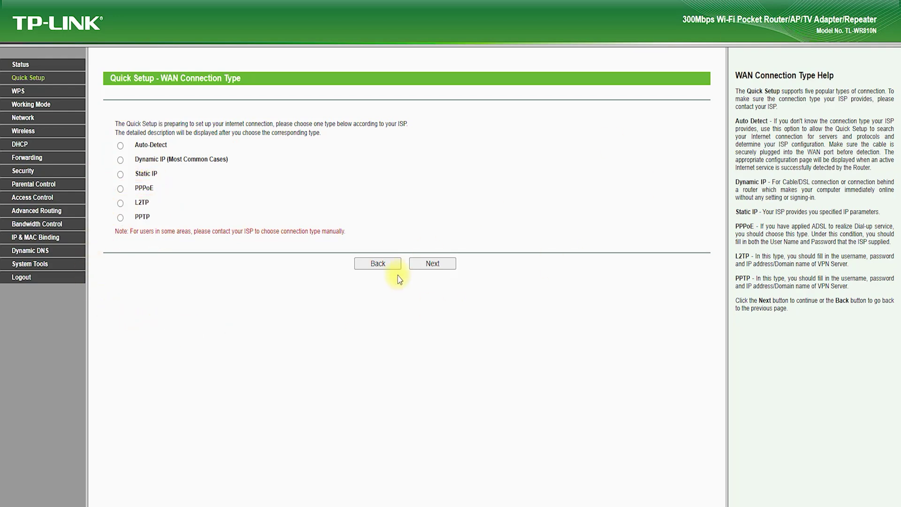
{"action": "left_click", "coordinate": [430, 262]}
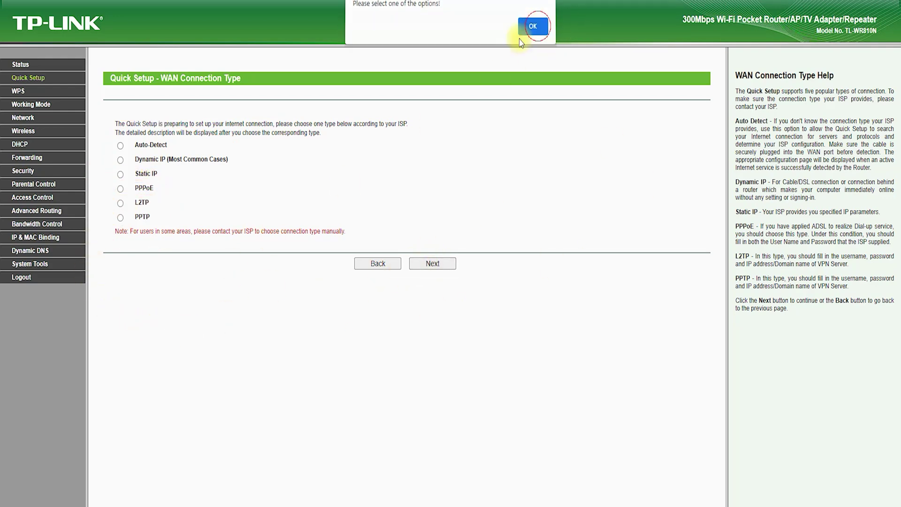
{"action": "left_click", "coordinate": [529, 27]}
{"action": "left_click", "coordinate": [120, 189]}
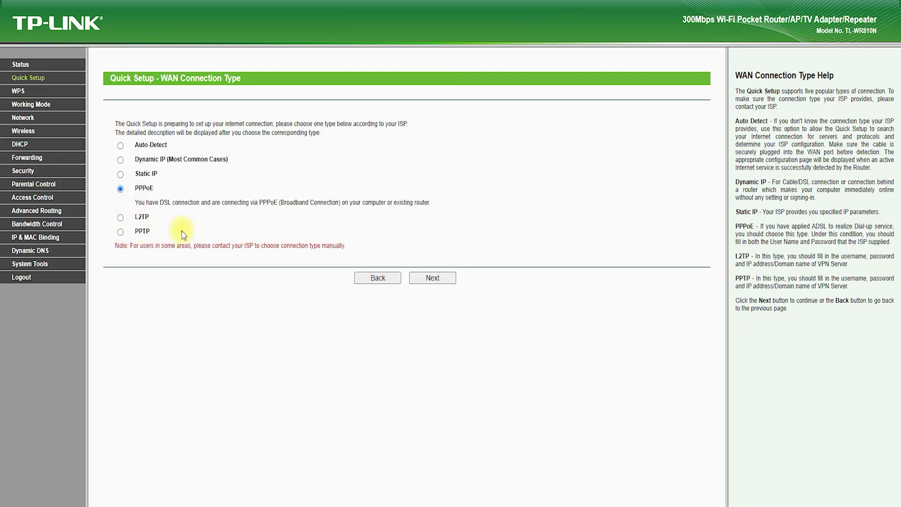
{"action": "left_click", "coordinate": [120, 175]}
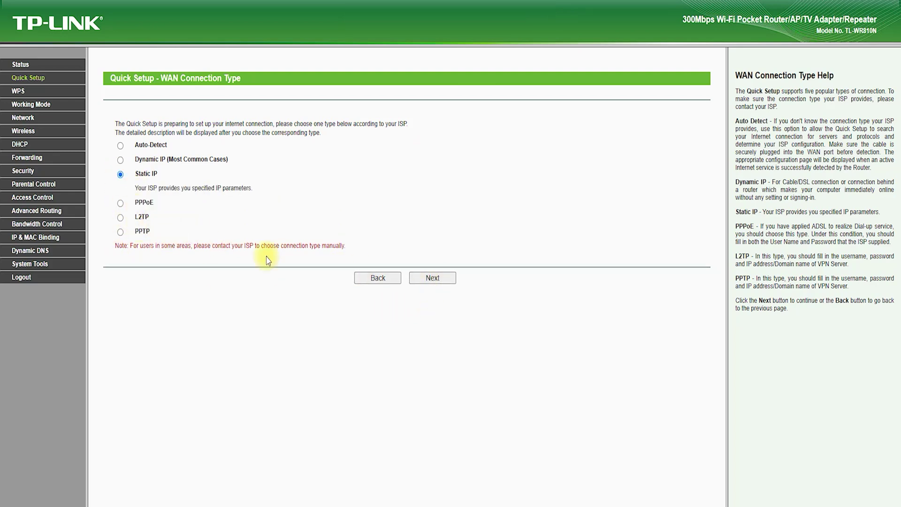
{"action": "left_click", "coordinate": [120, 205]}
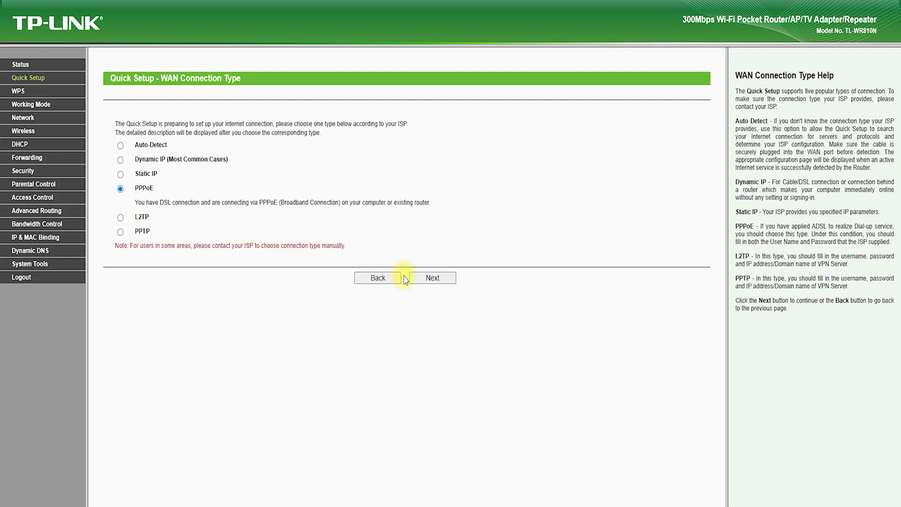
{"action": "left_click", "coordinate": [430, 278]}
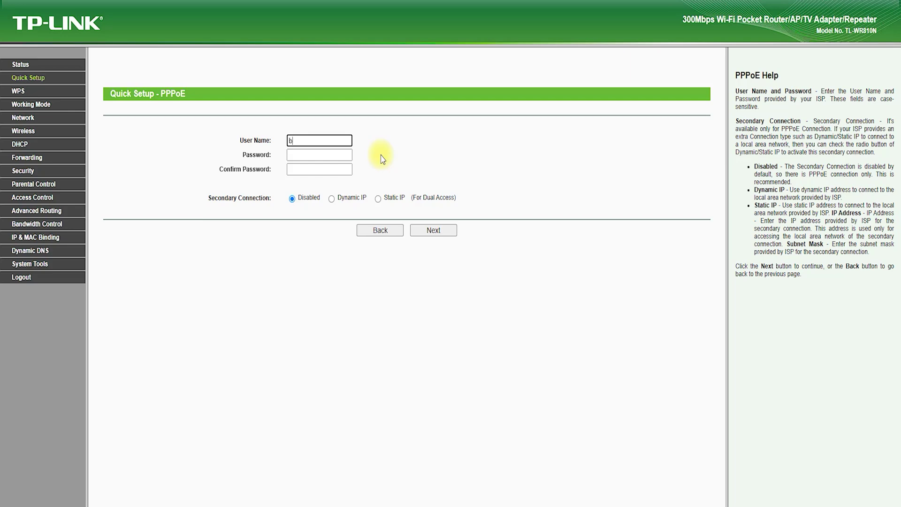
Enter the PPPoE user name, password and password confirmation.
{"action": "key", "text": "Tab"}
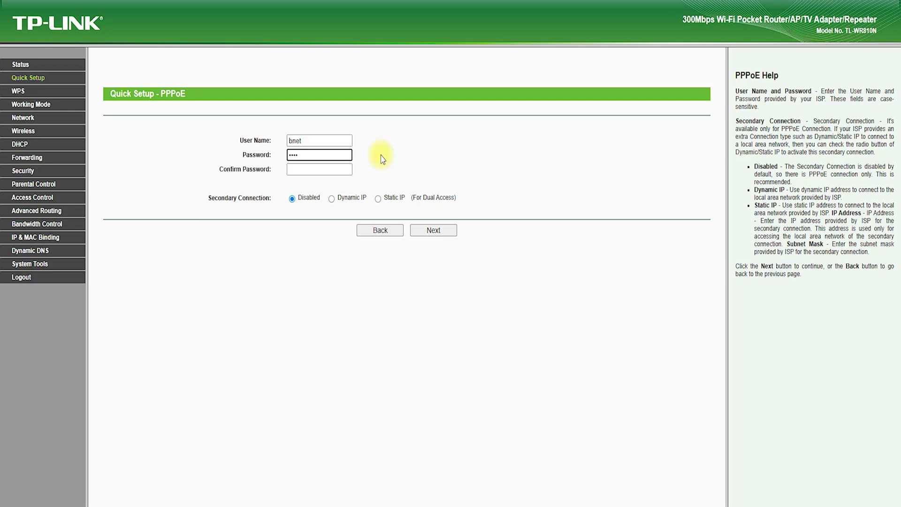
{"action": "left_click", "coordinate": [344, 167]}
{"action": "type", "text": "•••"}
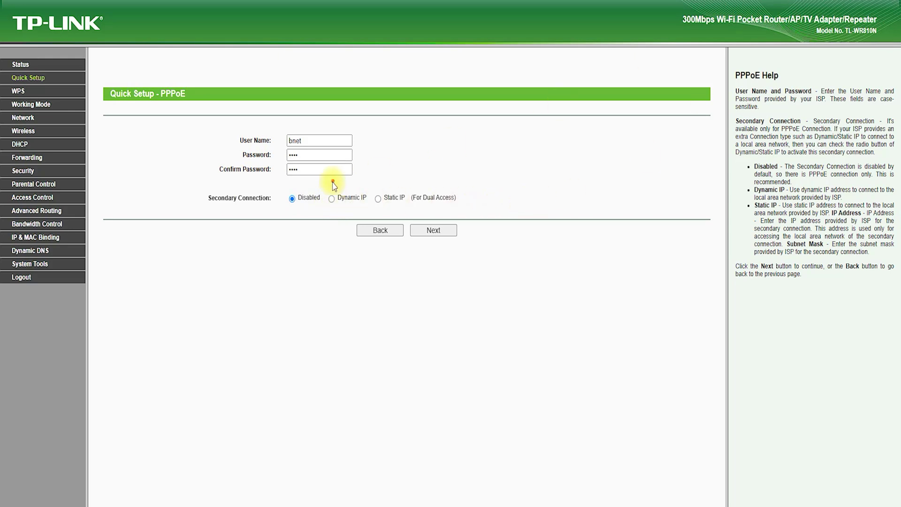
{"action": "left_click_drag", "start_coordinate": [291, 210], "coordinate": [459, 206]}
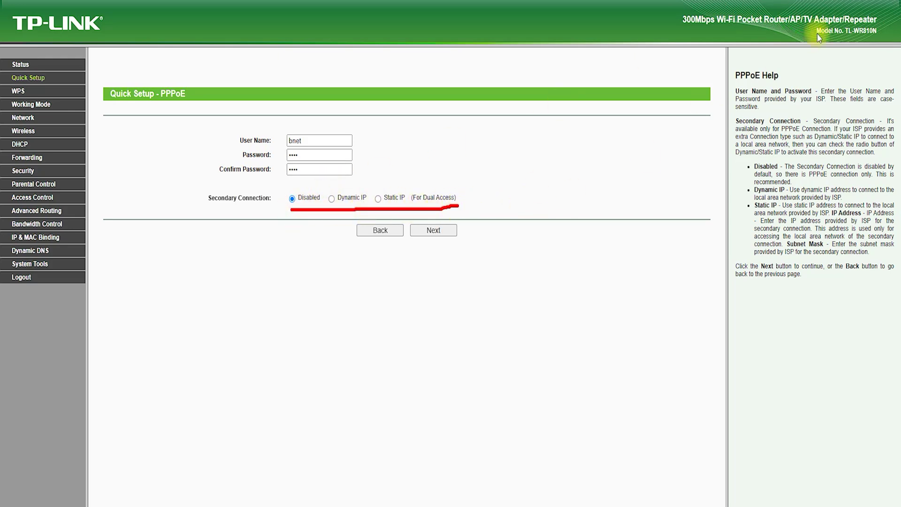
Set a Static IP secondary connection of 172.10.10.2 / 255.255.255.0 and submit.
{"action": "left_click", "coordinate": [378, 199]}
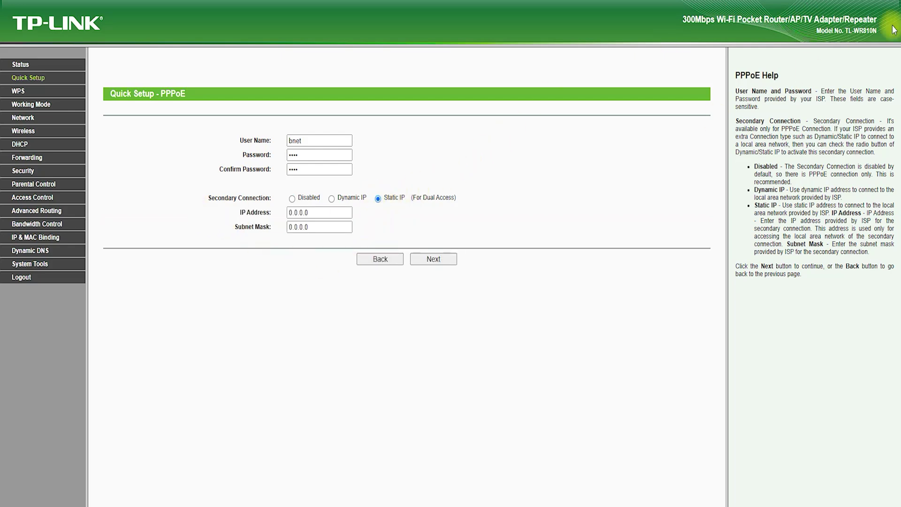
{"action": "left_click", "coordinate": [440, 259]}
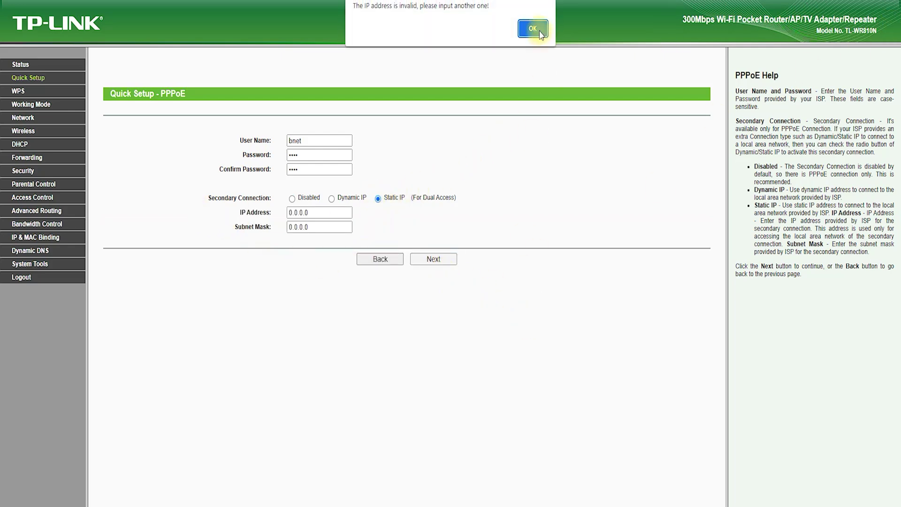
{"action": "left_click", "coordinate": [533, 29]}
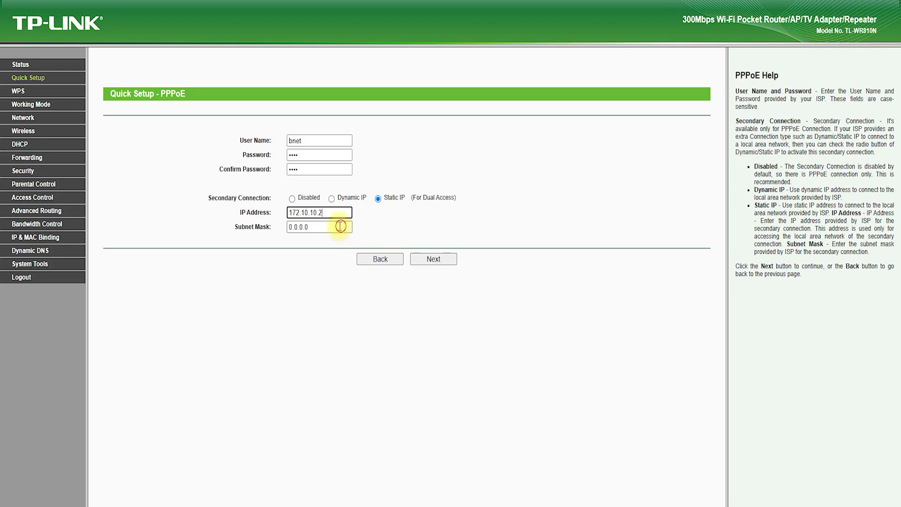
{"action": "key", "text": "Tab"}
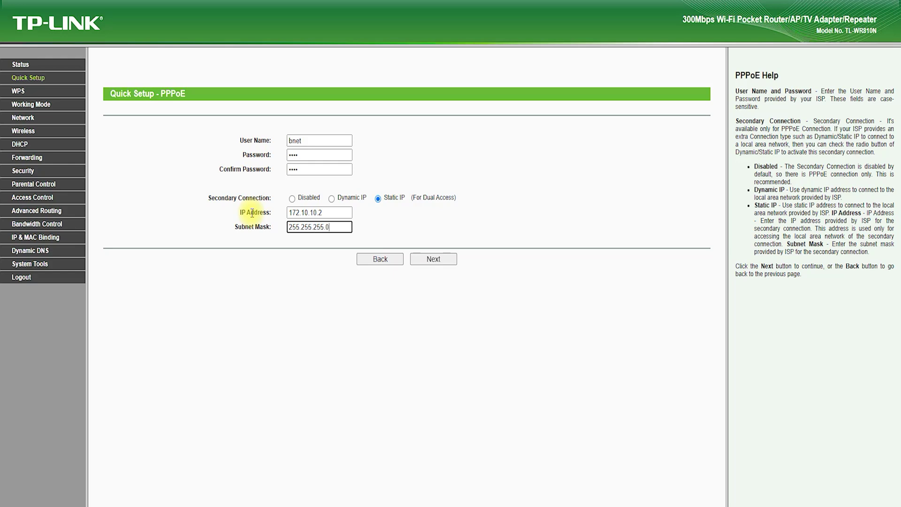
{"action": "left_click", "coordinate": [428, 263]}
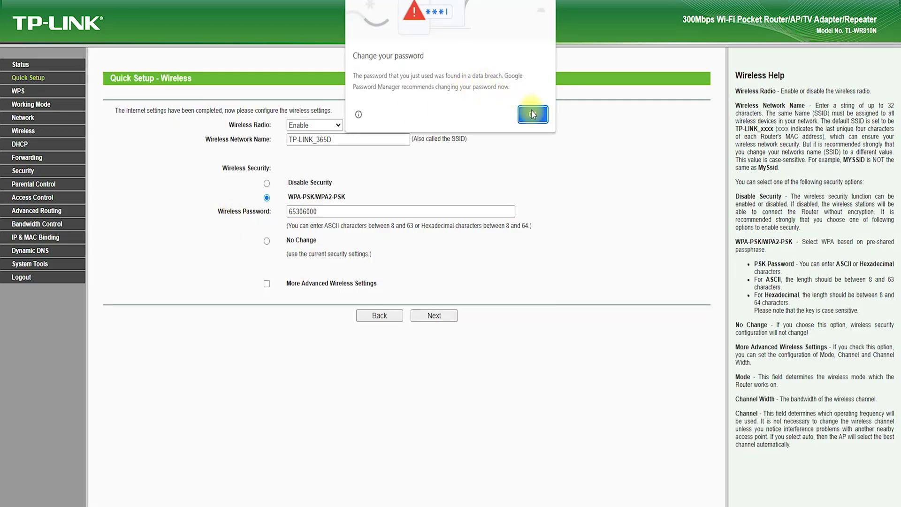
Keep the wireless radio enabled with WPA-PSK/WPA2-PSK security on the Quick Setup wireless page.
{"action": "left_click", "coordinate": [533, 115]}
{"action": "left_click", "coordinate": [330, 125]}
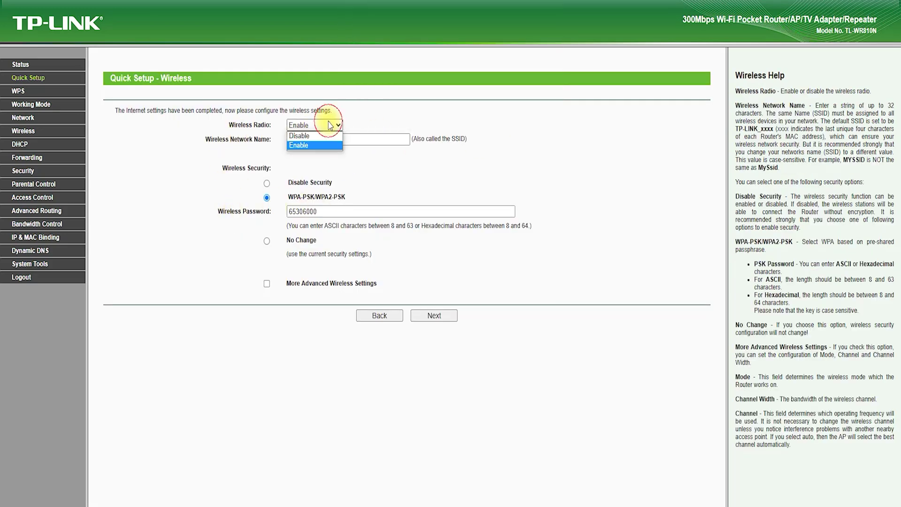
{"action": "left_click", "coordinate": [330, 135]}
{"action": "left_click", "coordinate": [330, 126]}
{"action": "left_click", "coordinate": [310, 143]}
{"action": "triple_click", "coordinate": [354, 140]}
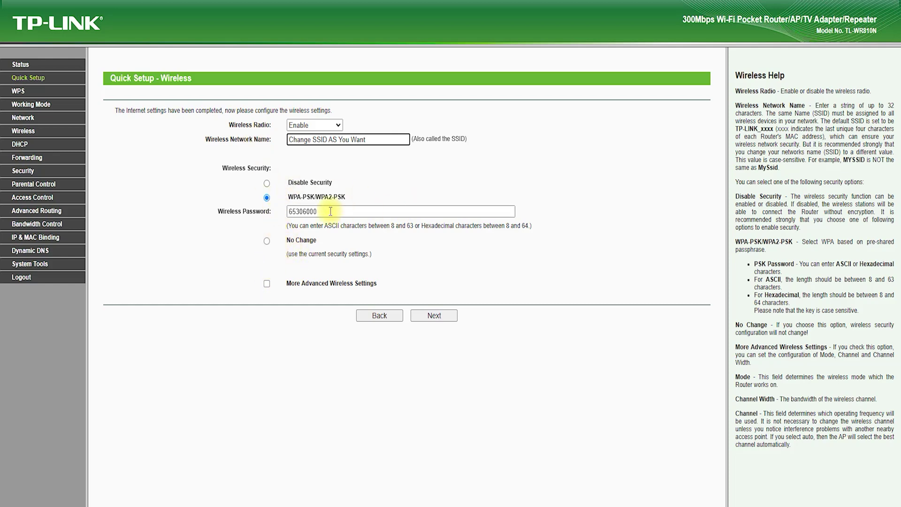
{"action": "left_click_drag", "start_coordinate": [328, 211], "coordinate": [240, 211]}
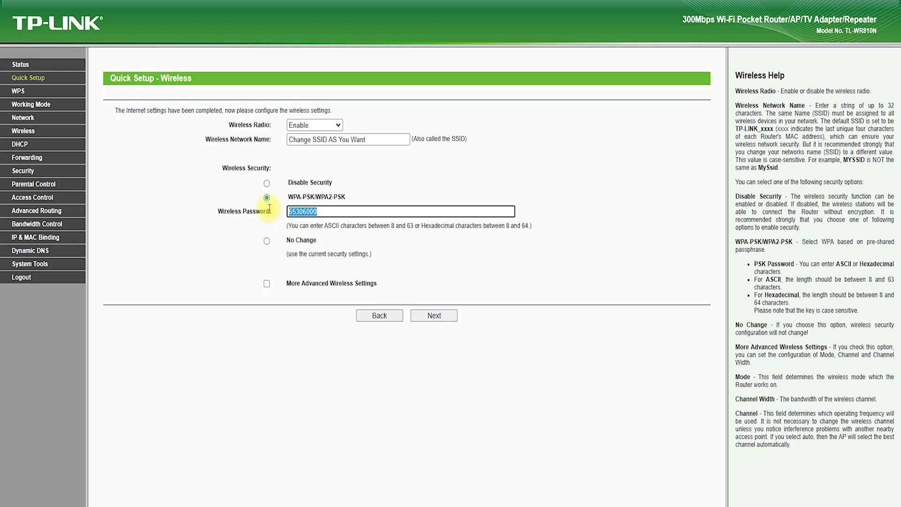
{"action": "left_click", "coordinate": [267, 184]}
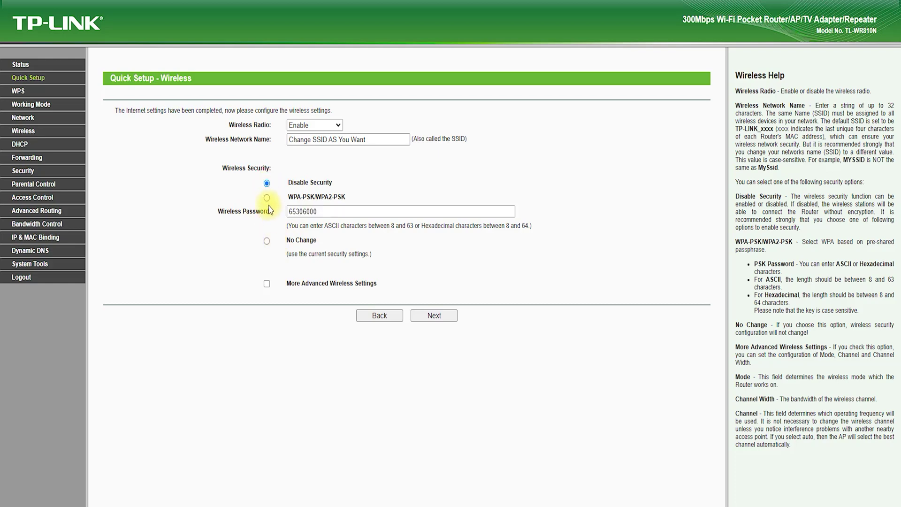
{"action": "left_click", "coordinate": [267, 198]}
Set 40MHz channel width on channel 13, finish Quick Setup, then view Working Mode and WAN pages.
{"action": "left_click", "coordinate": [266, 284]}
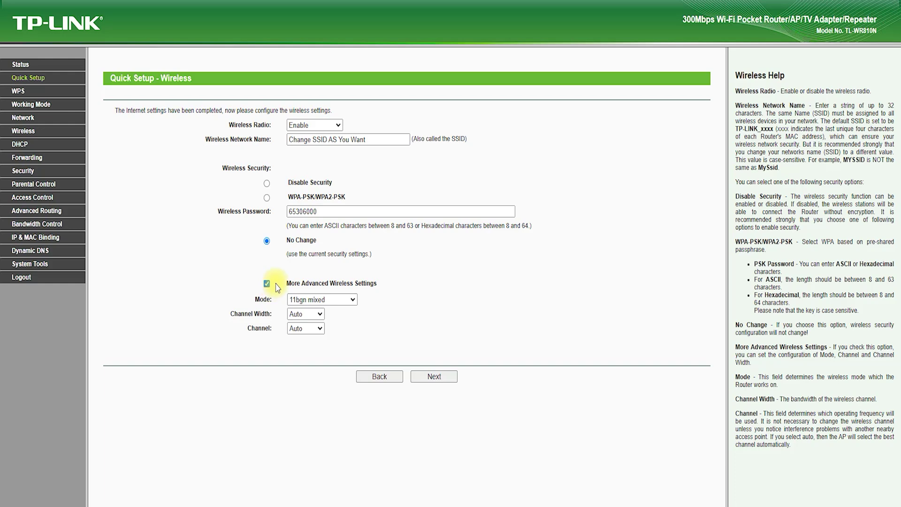
{"action": "left_click", "coordinate": [324, 318]}
{"action": "left_click", "coordinate": [305, 342]}
{"action": "left_click", "coordinate": [306, 329]}
{"action": "left_click", "coordinate": [298, 460]}
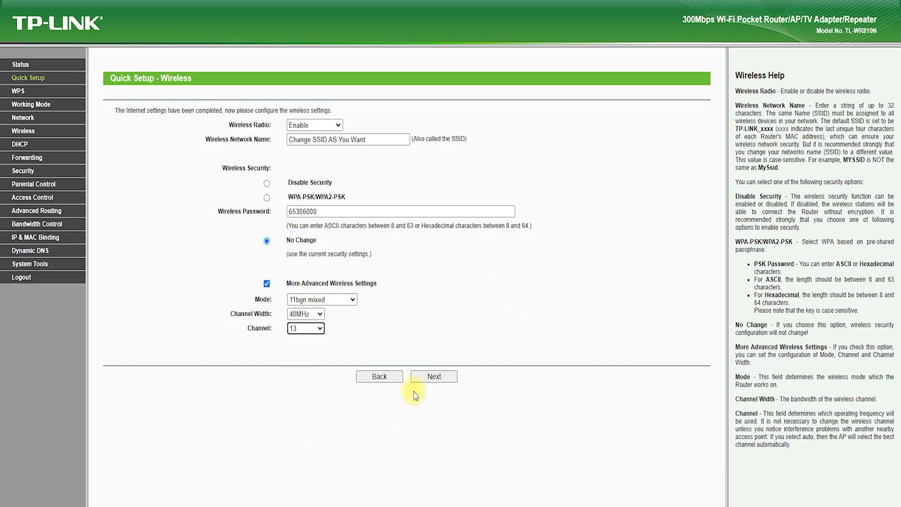
{"action": "left_click", "coordinate": [442, 376]}
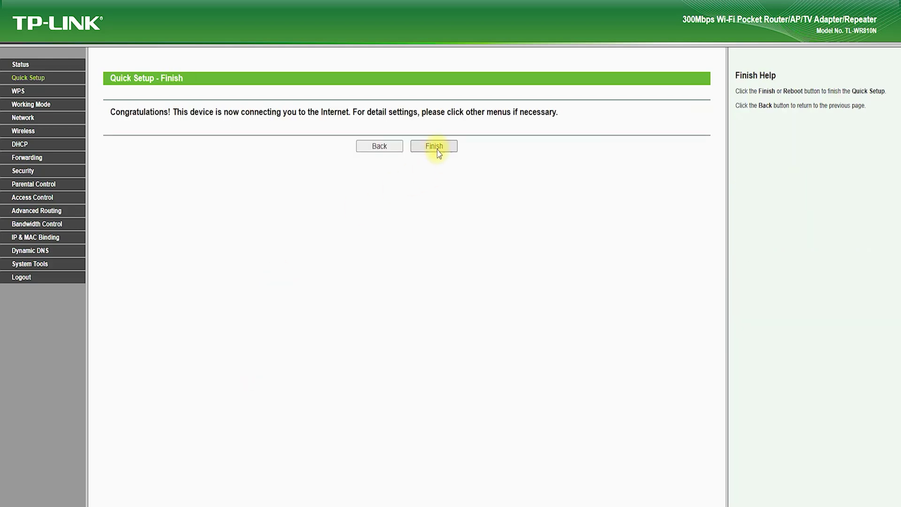
{"action": "left_click", "coordinate": [436, 149]}
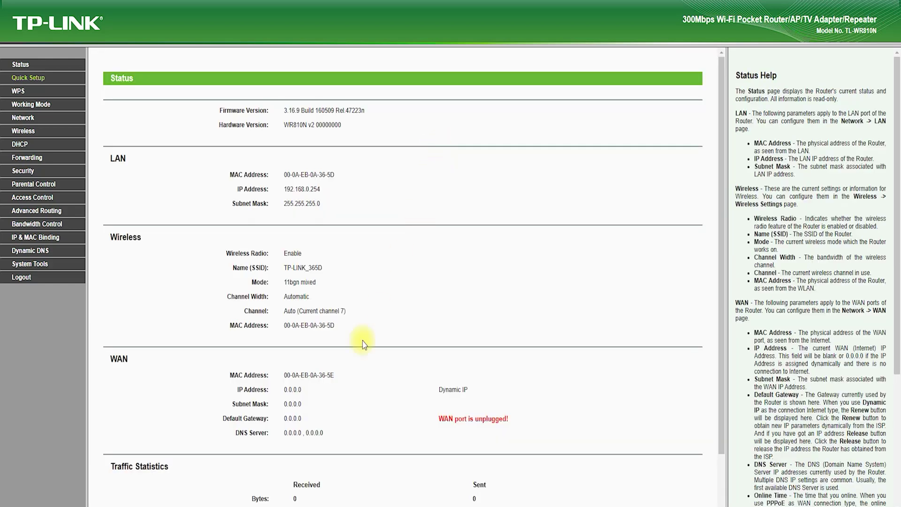
{"action": "left_click", "coordinate": [31, 105]}
{"action": "left_click", "coordinate": [26, 120]}
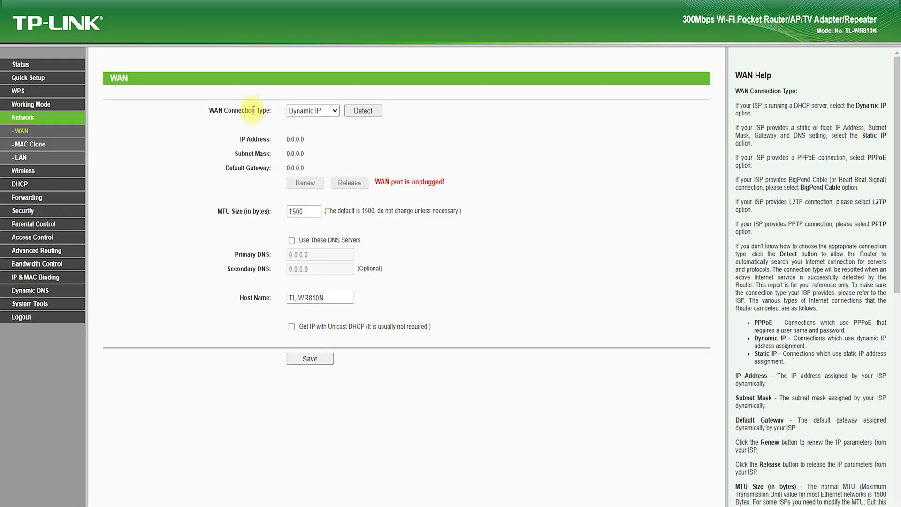
Try Static IP, PPPoE and BigPond Cable, then settle on L2TP as the WAN connection type.
{"action": "left_click", "coordinate": [315, 111]}
{"action": "left_click", "coordinate": [319, 131]}
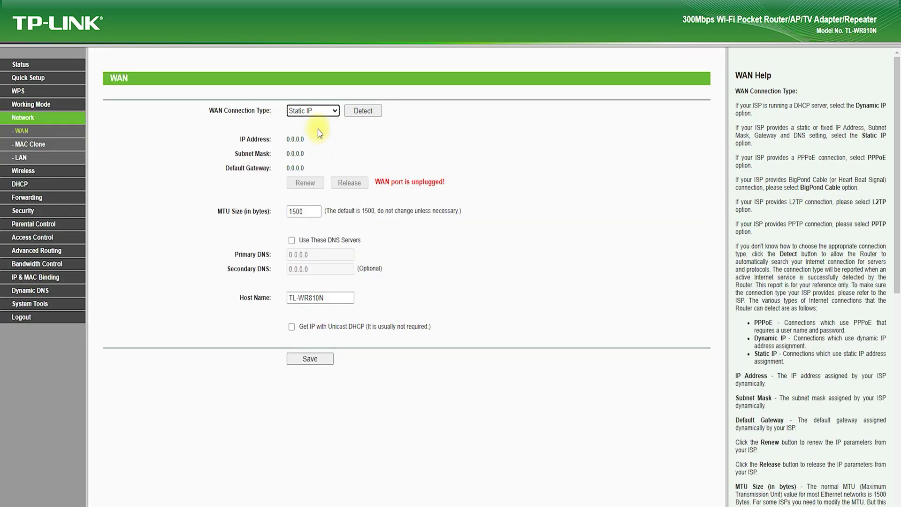
{"action": "left_click", "coordinate": [321, 111]}
{"action": "left_click", "coordinate": [319, 140]}
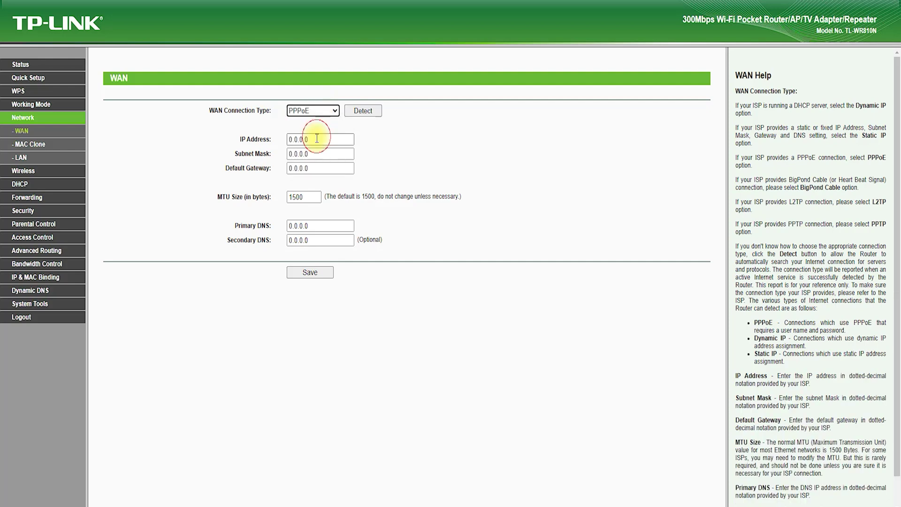
{"action": "left_click", "coordinate": [313, 111]}
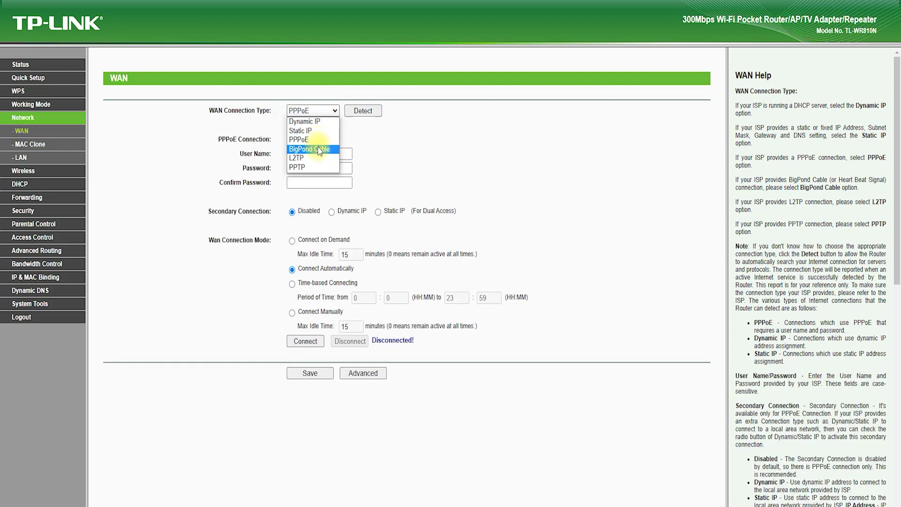
{"action": "left_click", "coordinate": [316, 149]}
{"action": "left_click", "coordinate": [314, 112]}
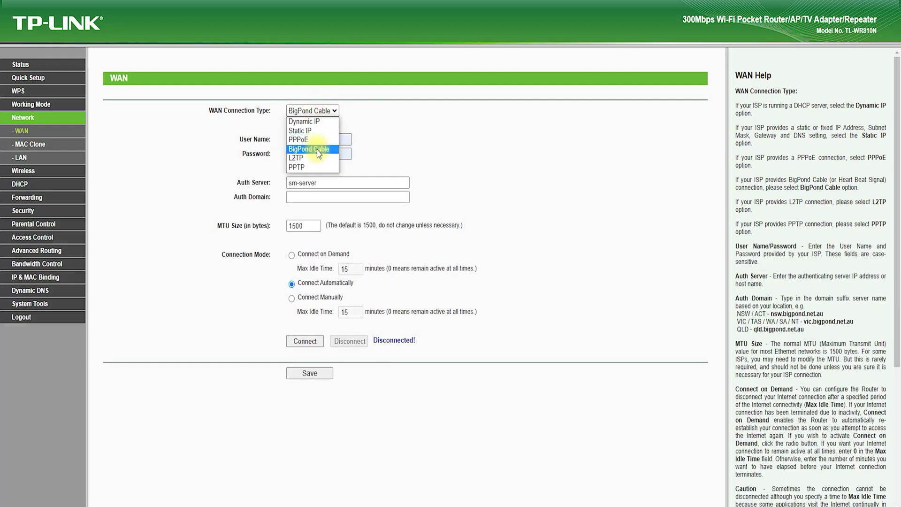
{"action": "left_click", "coordinate": [316, 158]}
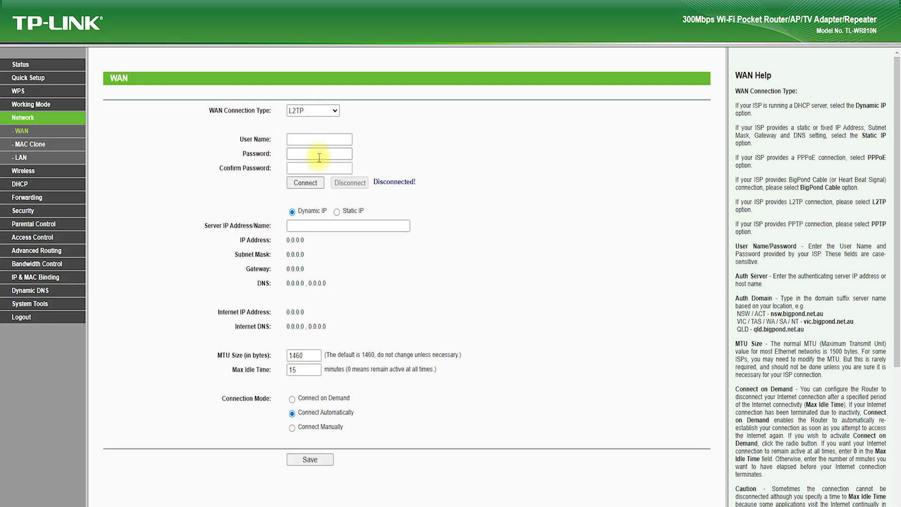
Visit MAC Clone, LAN and the Wireless Security, MAC Filtering, Advanced and Statistics pages, ending on DHCP.
{"action": "left_click", "coordinate": [29, 144]}
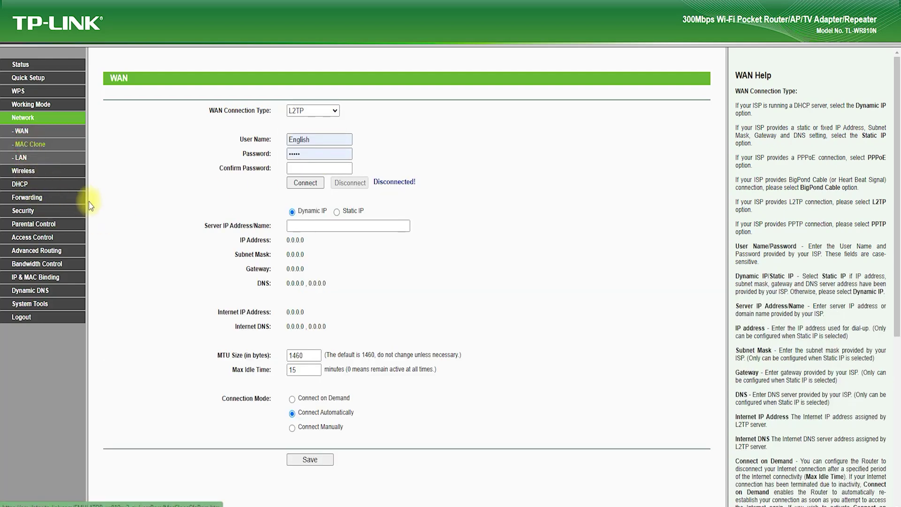
{"action": "left_click", "coordinate": [22, 157]}
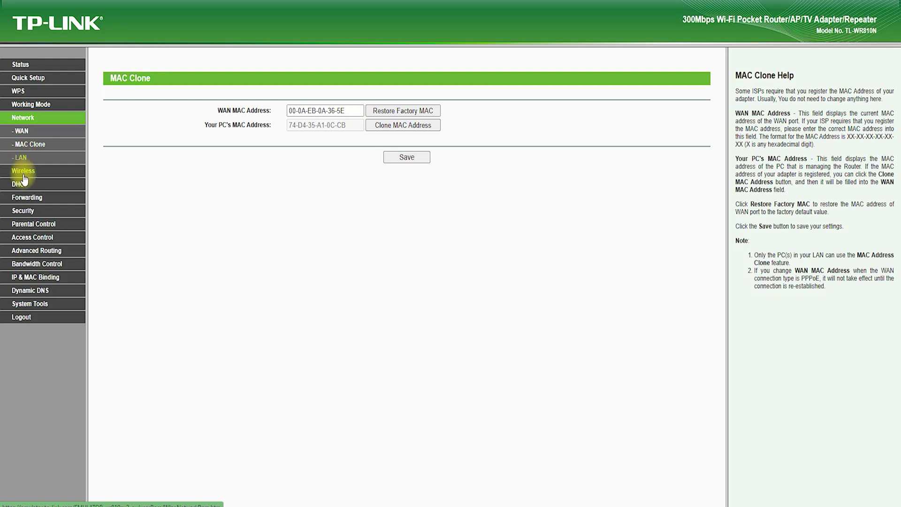
{"action": "left_click", "coordinate": [24, 171]}
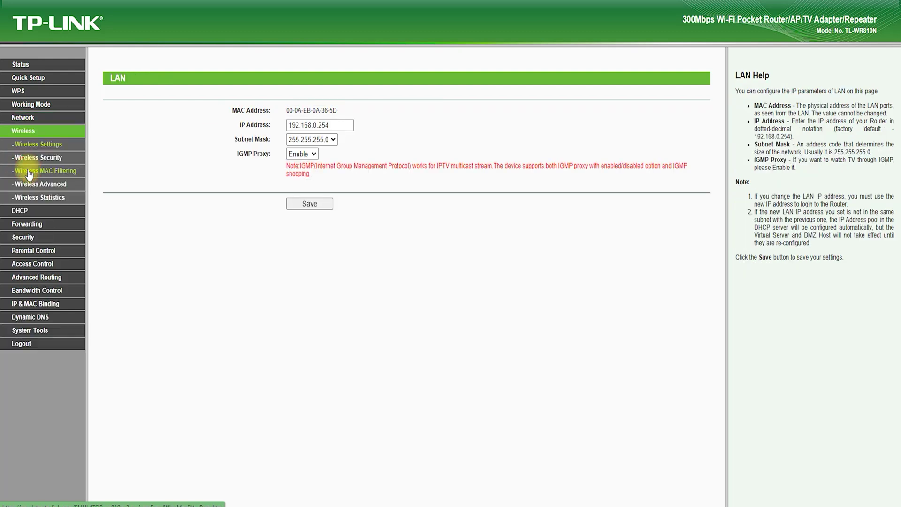
{"action": "left_click", "coordinate": [29, 171]}
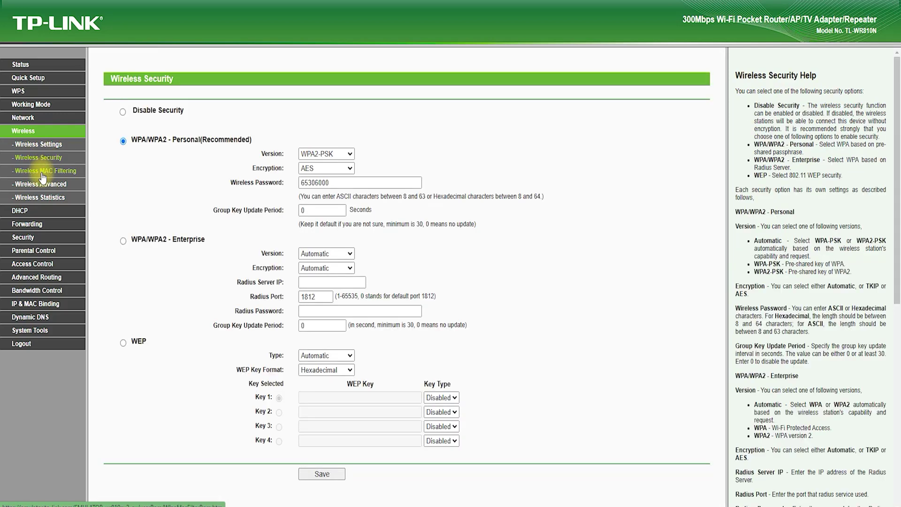
{"action": "left_click", "coordinate": [43, 175]}
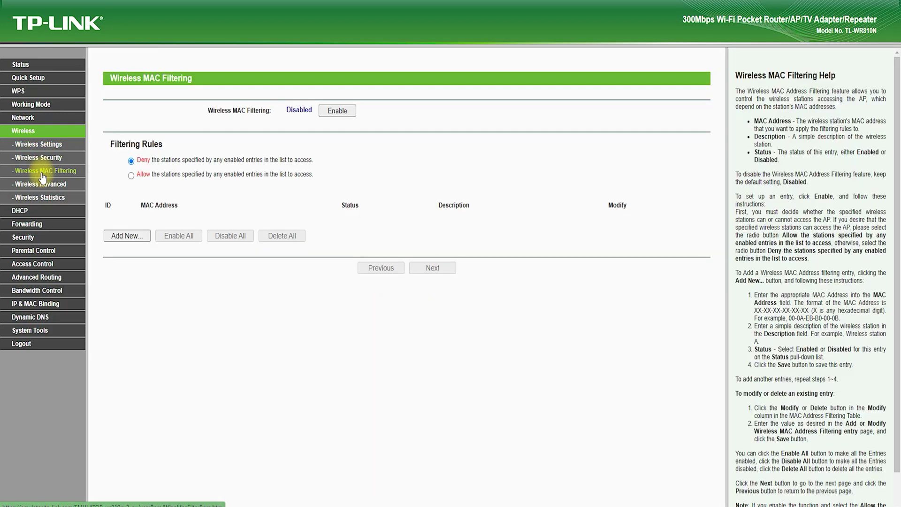
{"action": "left_click", "coordinate": [41, 188]}
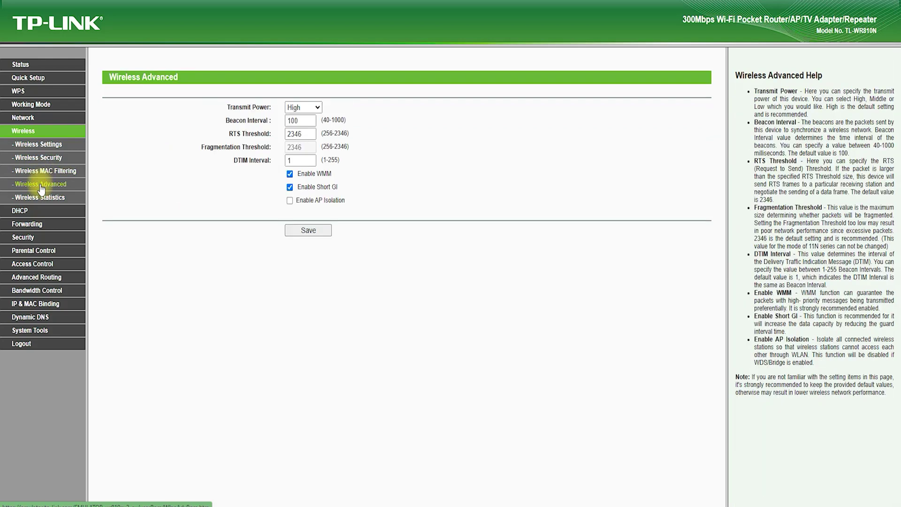
{"action": "left_click", "coordinate": [41, 202]}
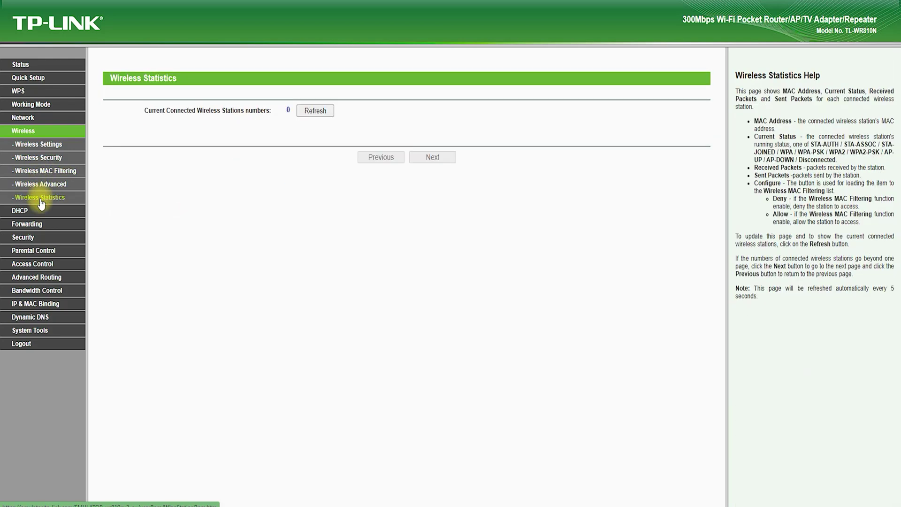
{"action": "left_click", "coordinate": [27, 210]}
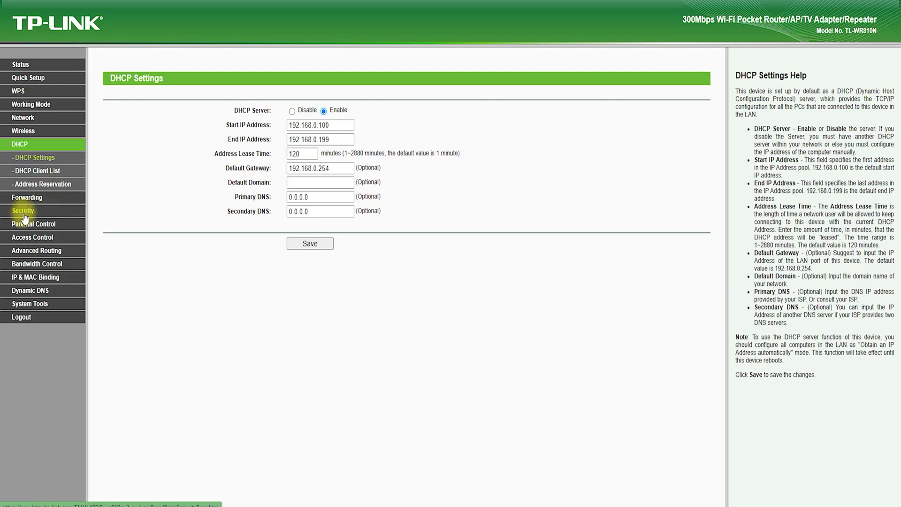
Browse DHCP Client List, Address Reservation, Virtual Servers, Port Triggering and DMZ pages.
{"action": "left_click", "coordinate": [67, 177]}
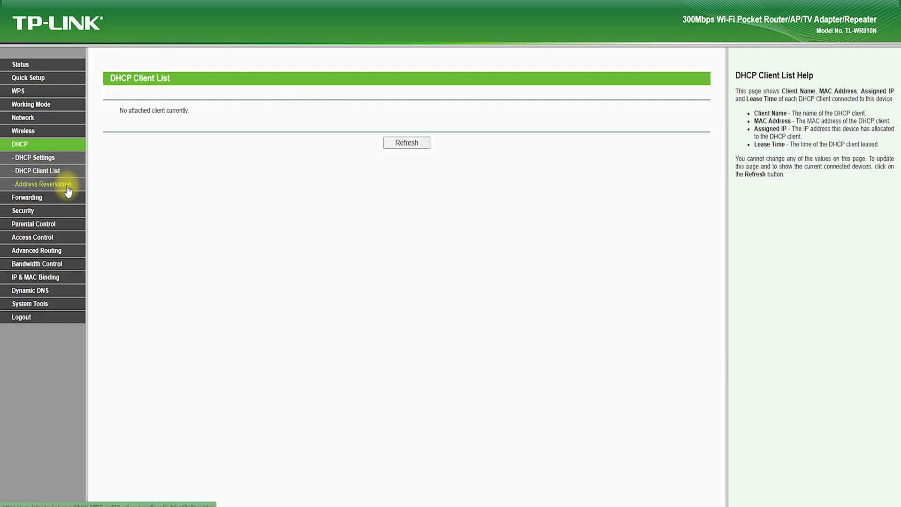
{"action": "left_click", "coordinate": [67, 187]}
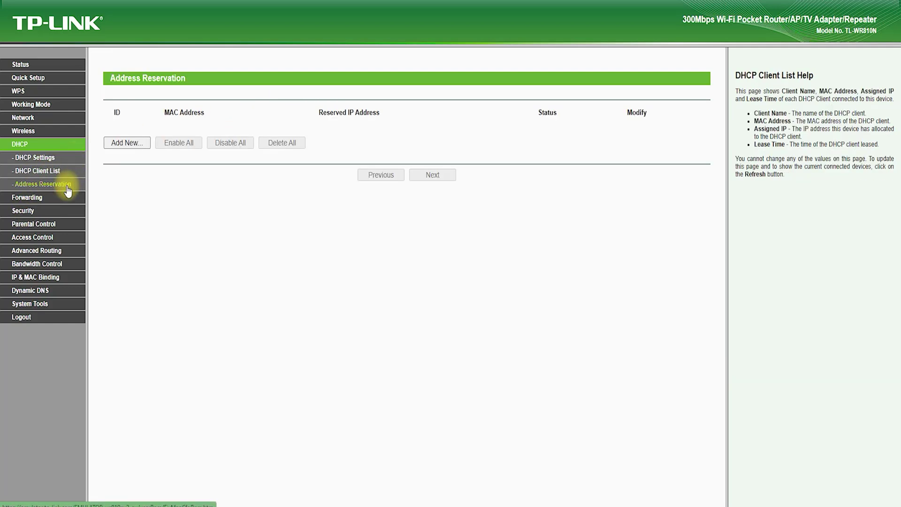
{"action": "left_click", "coordinate": [135, 143]}
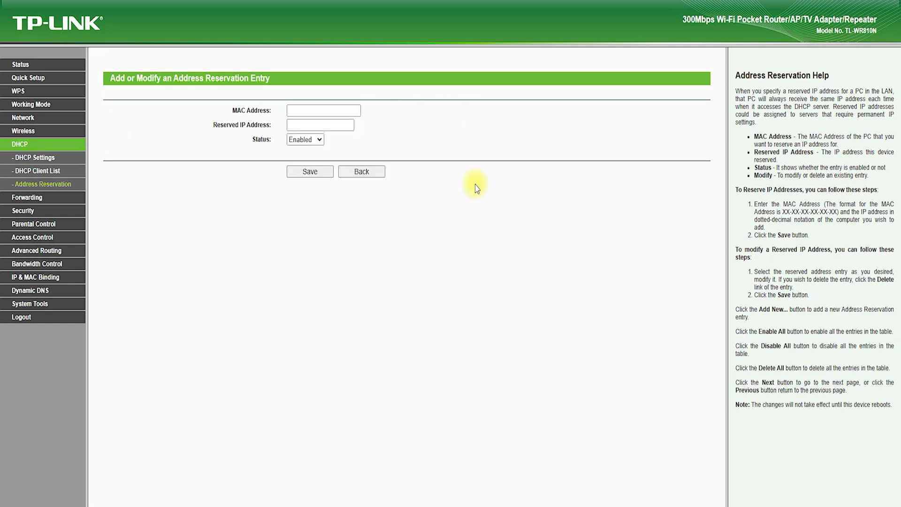
{"action": "left_click", "coordinate": [30, 201]}
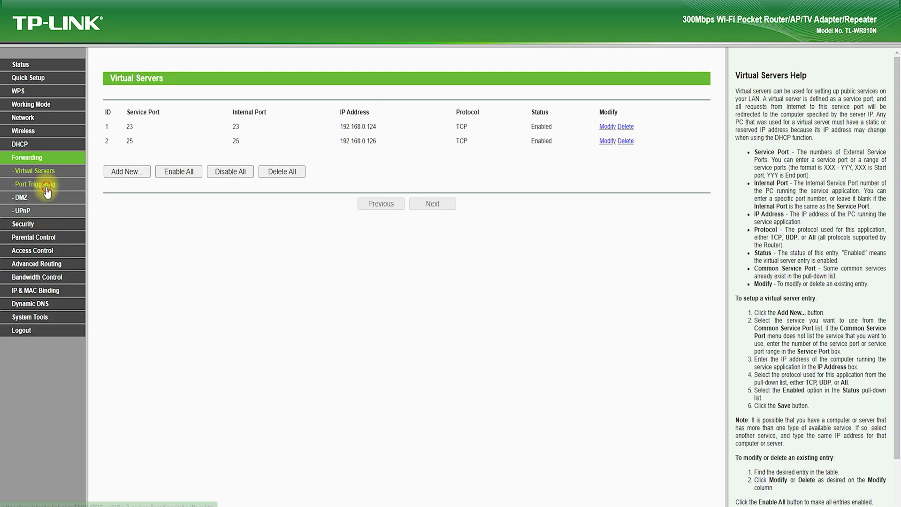
{"action": "left_click", "coordinate": [47, 189]}
{"action": "left_click", "coordinate": [22, 199]}
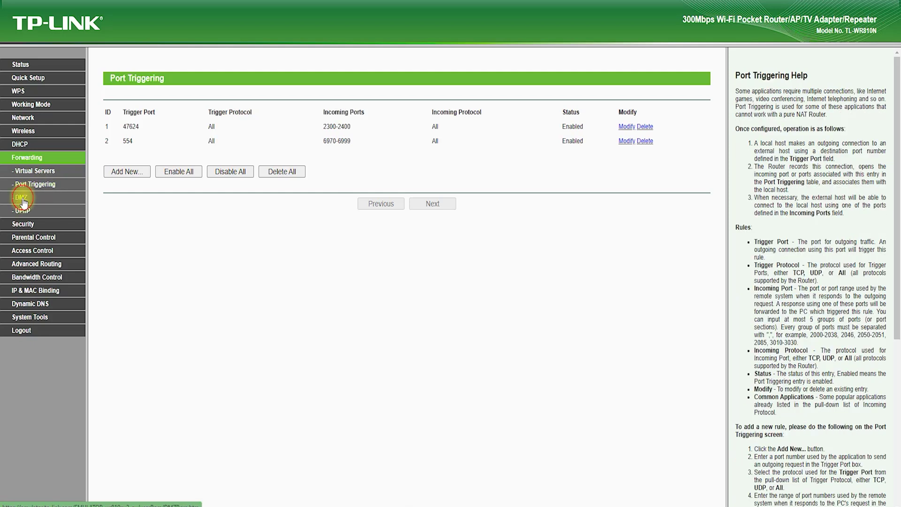
Browse UPnP, Basic and Advanced Security, Local and Remote Management, and Parental Control pages.
{"action": "left_click", "coordinate": [22, 211]}
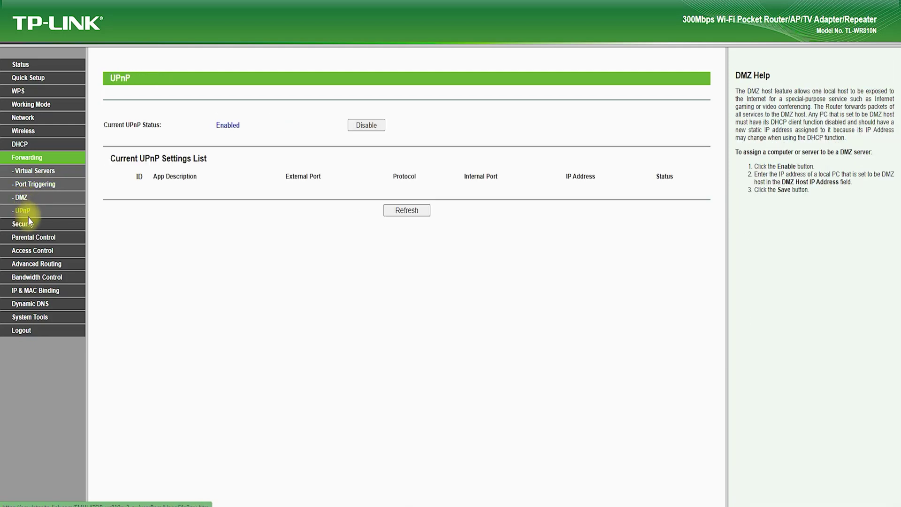
{"action": "left_click", "coordinate": [29, 225]}
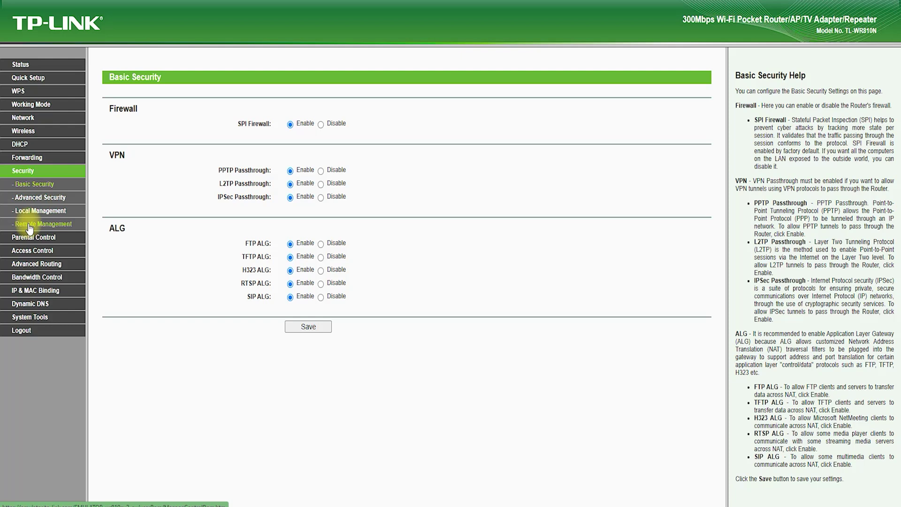
{"action": "left_click", "coordinate": [43, 201]}
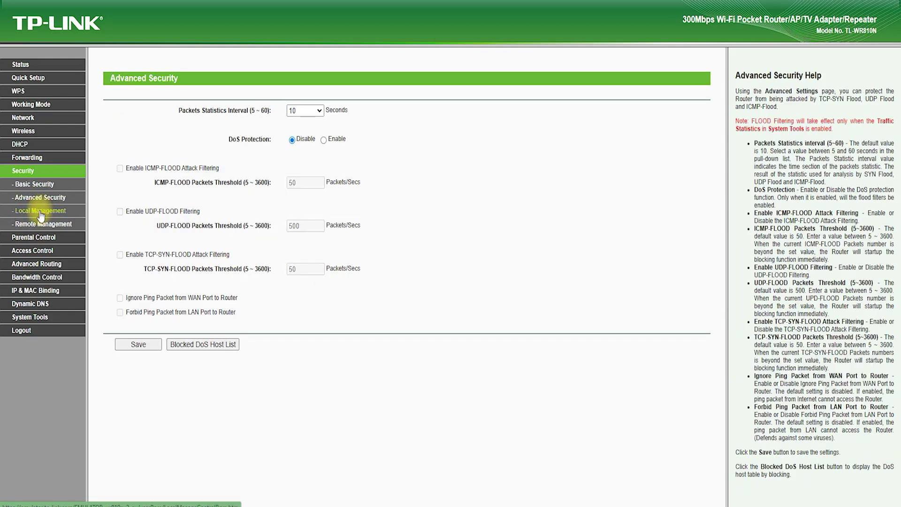
{"action": "left_click", "coordinate": [41, 212]}
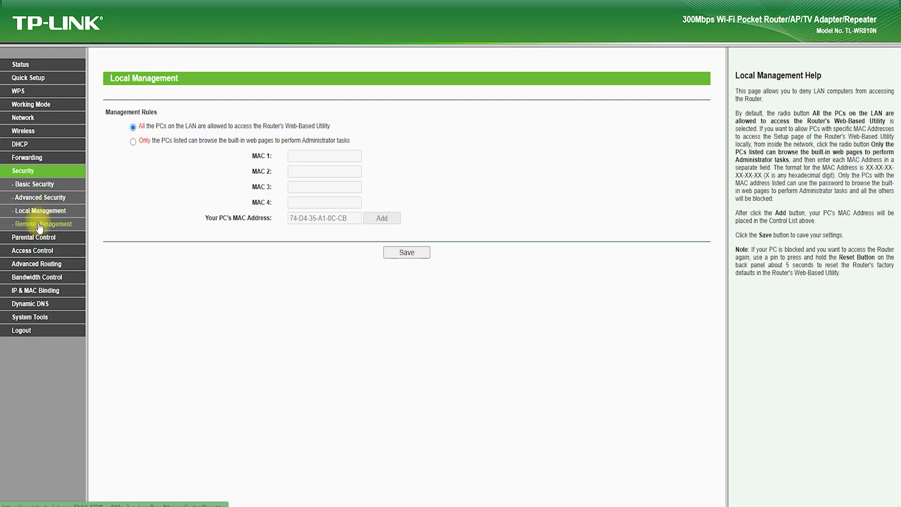
{"action": "left_click", "coordinate": [40, 226]}
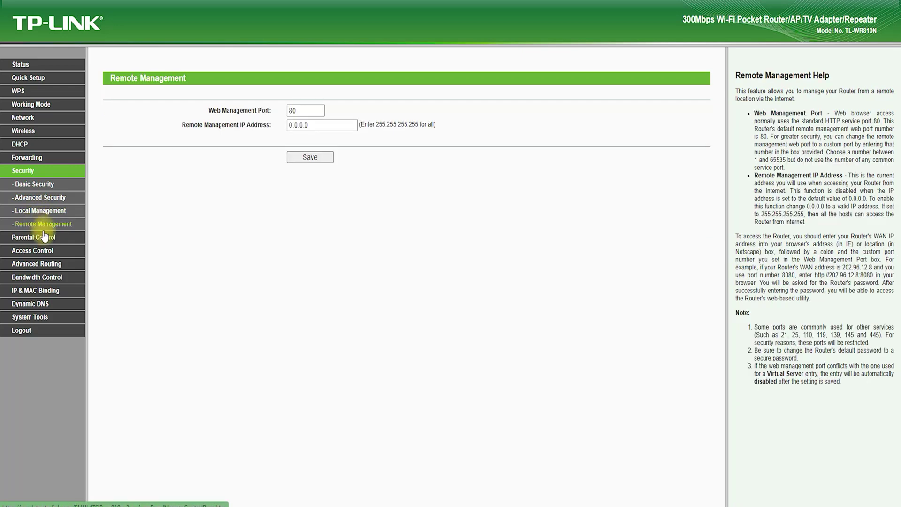
{"action": "left_click", "coordinate": [45, 240]}
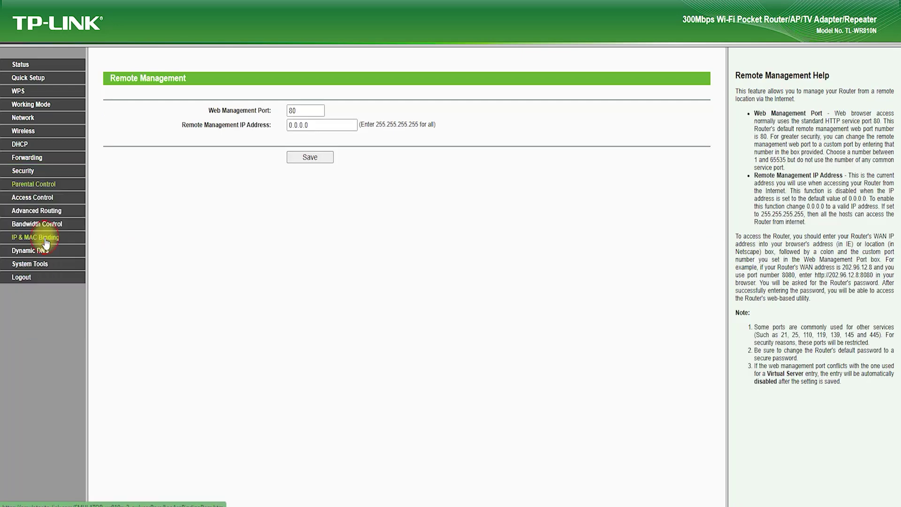
{"action": "left_click", "coordinate": [45, 202]}
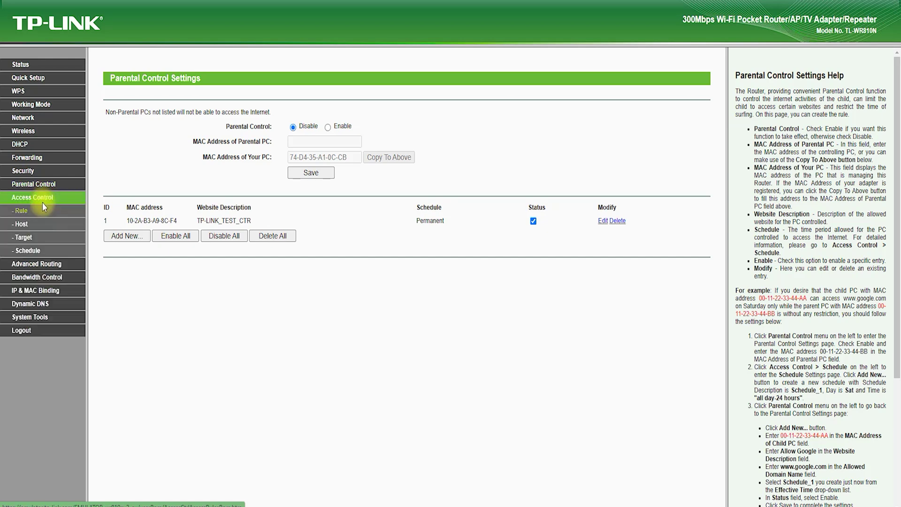
Browse Access Control Host, Target and Schedule, routing table, Bandwidth Control rules and IP & MAC Binding pages.
{"action": "left_click", "coordinate": [22, 225]}
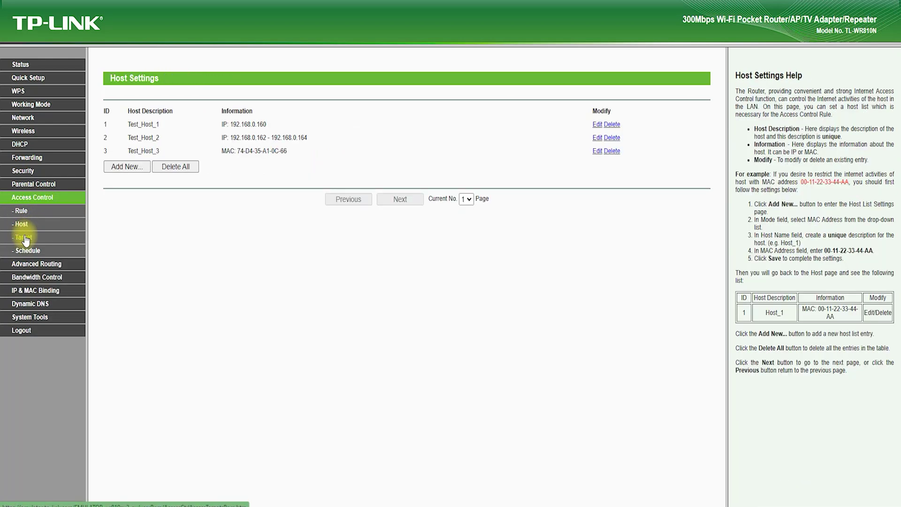
{"action": "left_click", "coordinate": [26, 239]}
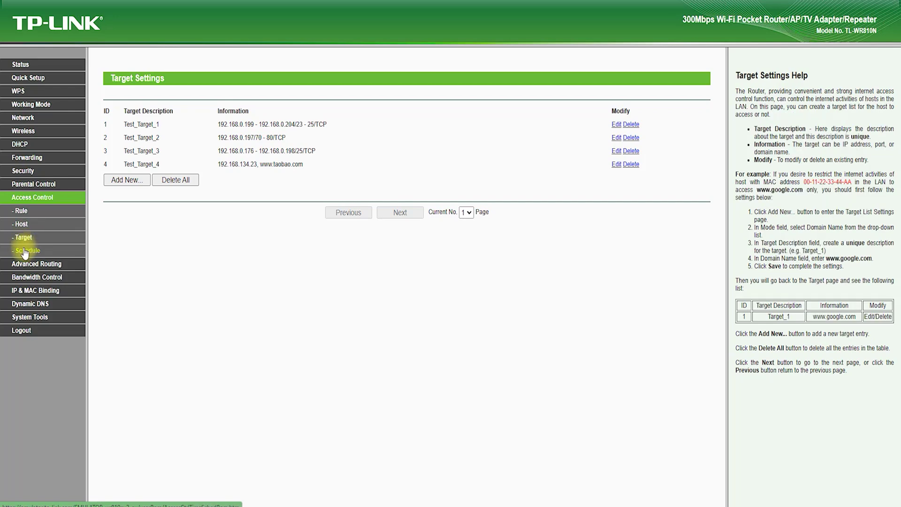
{"action": "left_click", "coordinate": [25, 252]}
{"action": "left_click", "coordinate": [21, 265]}
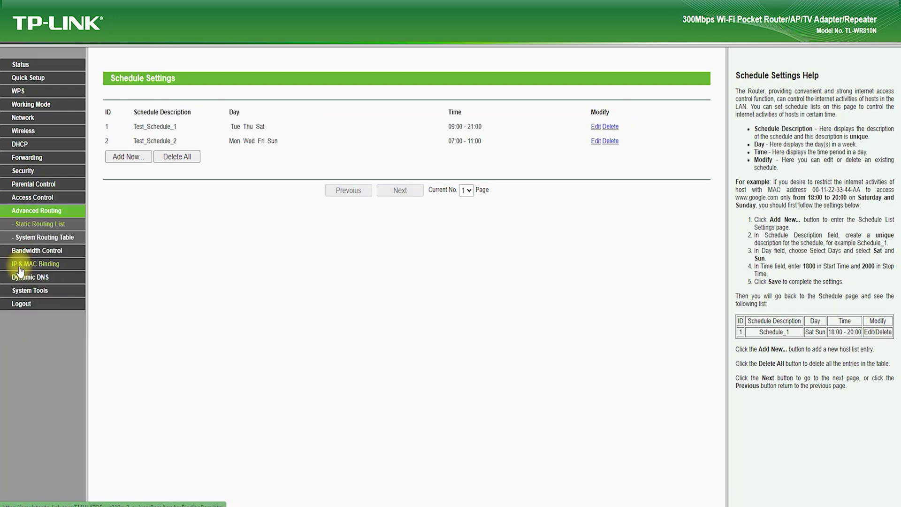
{"action": "left_click", "coordinate": [65, 239]}
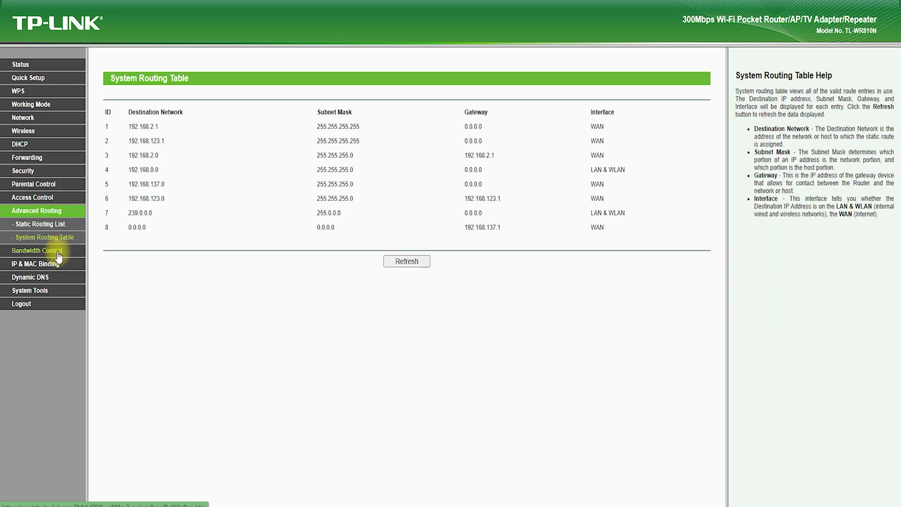
{"action": "left_click", "coordinate": [57, 254]}
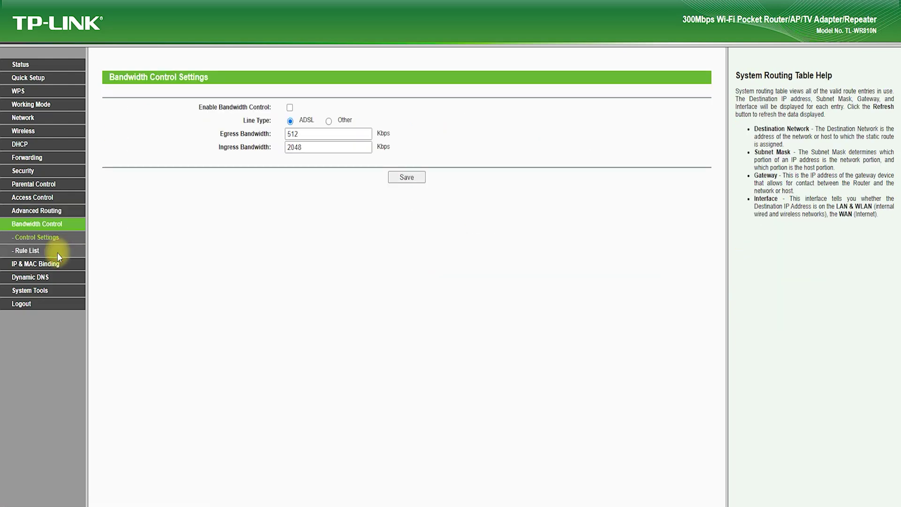
{"action": "left_click", "coordinate": [34, 254]}
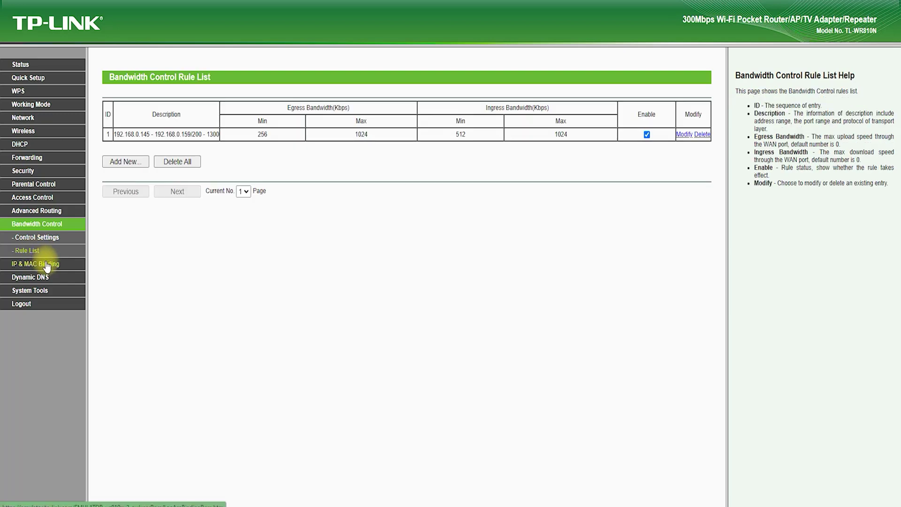
{"action": "left_click", "coordinate": [46, 263]}
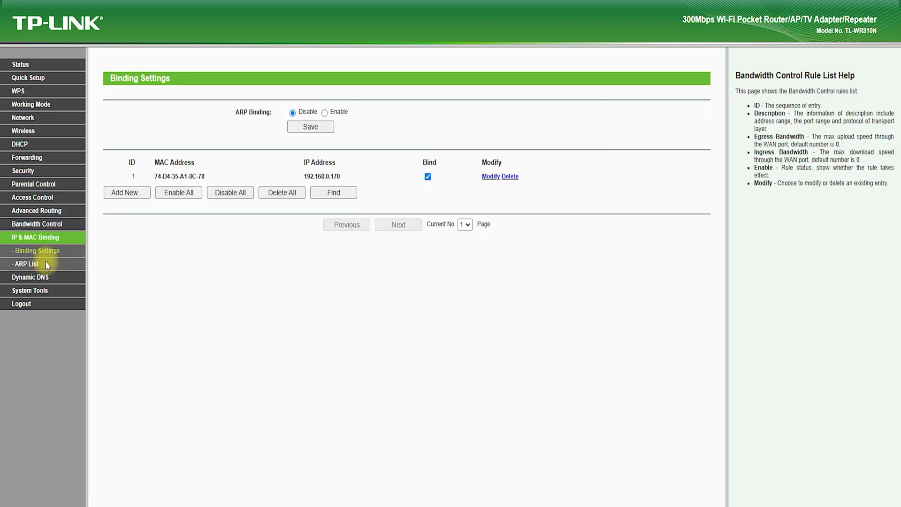
{"action": "left_click", "coordinate": [29, 266]}
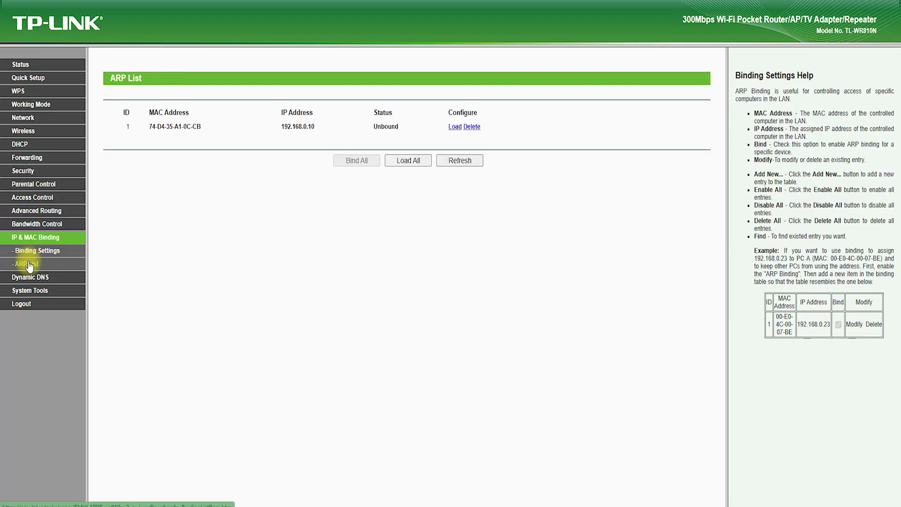
Check the Dynamic DNS service provider list, then view the Time Settings and Diagnostic pages.
{"action": "left_click", "coordinate": [22, 276]}
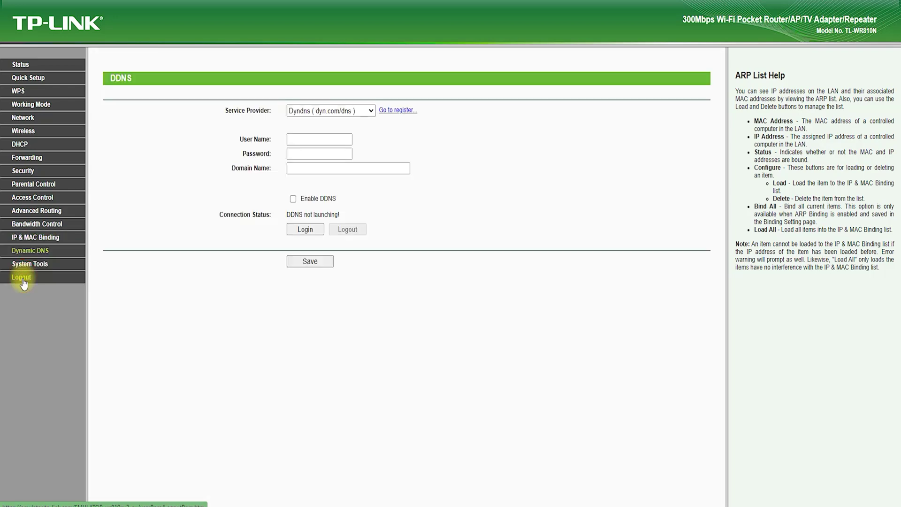
{"action": "left_click", "coordinate": [367, 111]}
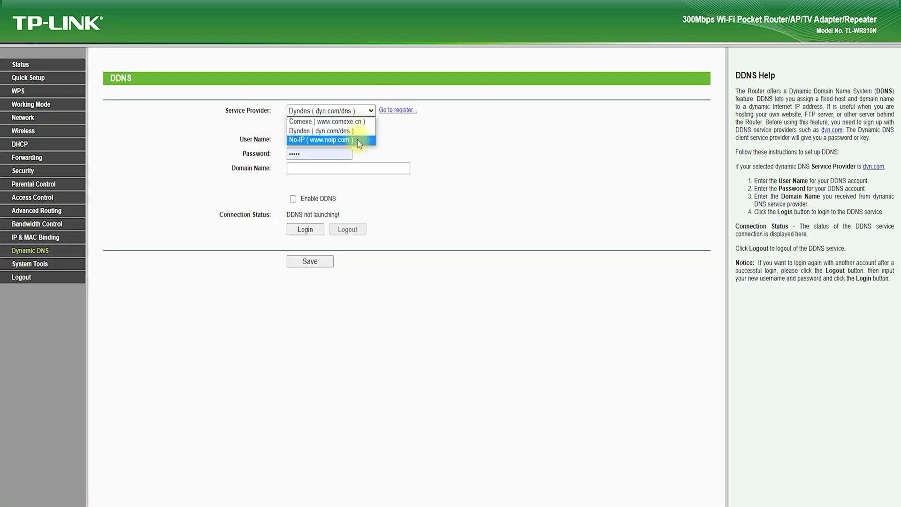
{"action": "left_click", "coordinate": [24, 263]}
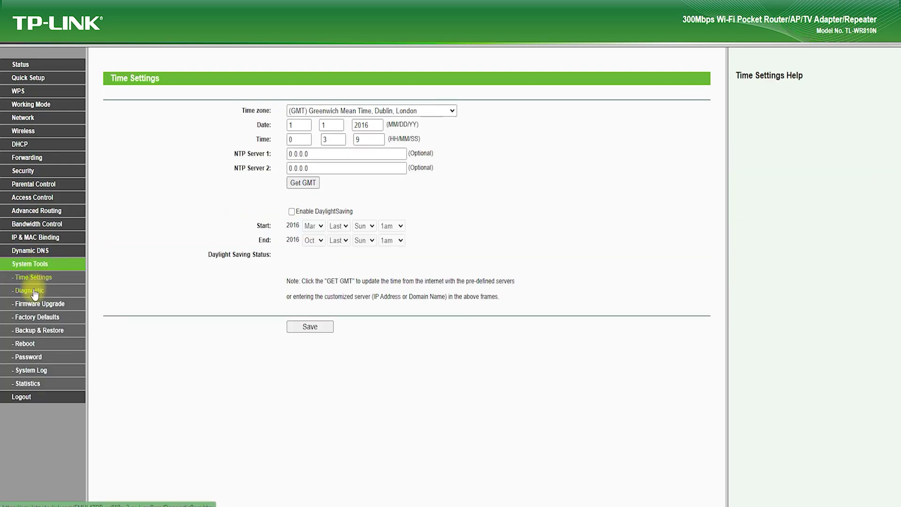
{"action": "left_click", "coordinate": [29, 291]}
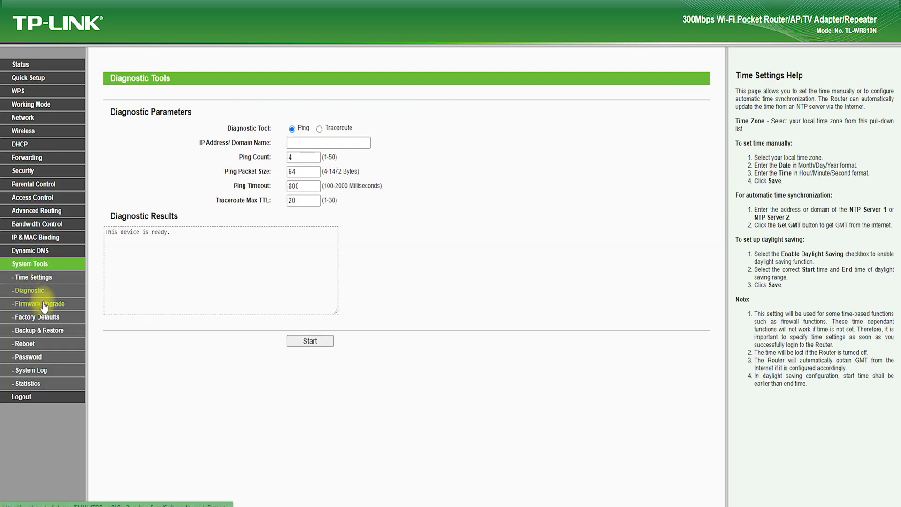
Review the Firmware, Factory Defaults, Backup & Restore, Reboot and System Log pages, then log out.
{"action": "left_click", "coordinate": [43, 306]}
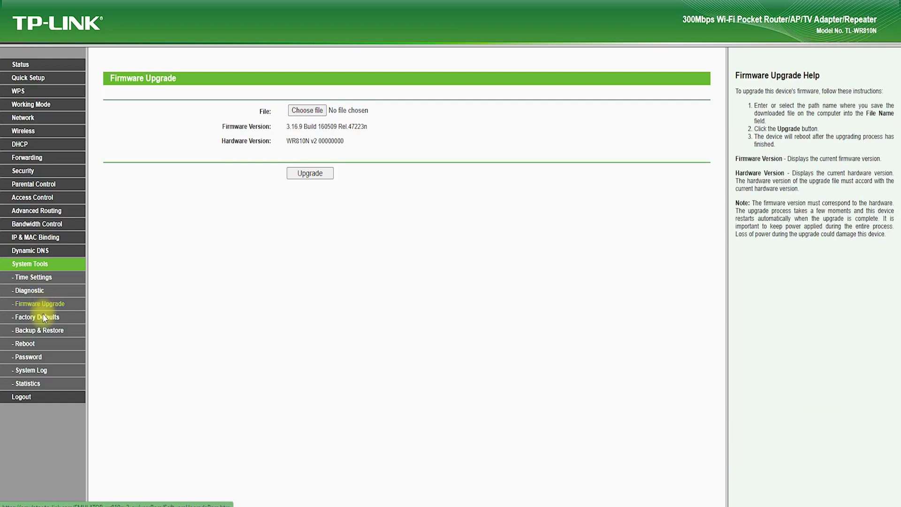
{"action": "left_click", "coordinate": [44, 319]}
{"action": "left_click", "coordinate": [44, 333]}
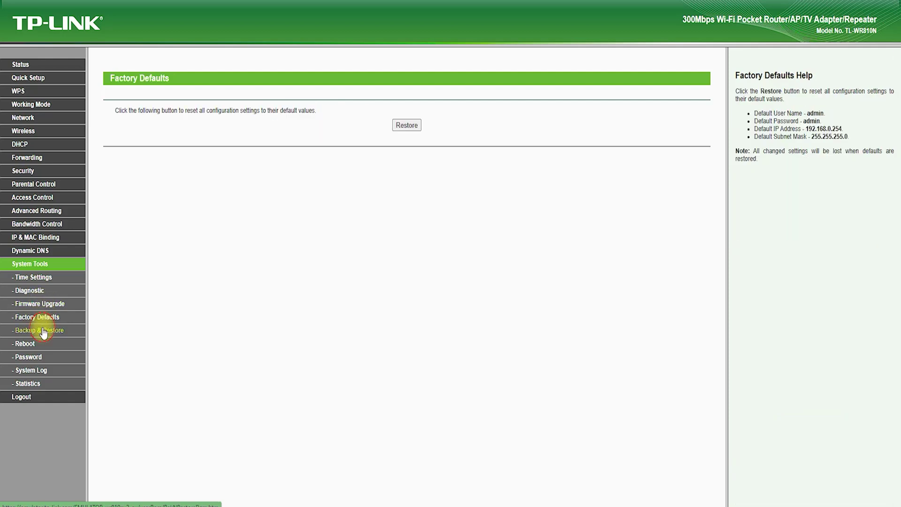
{"action": "left_click", "coordinate": [28, 347]}
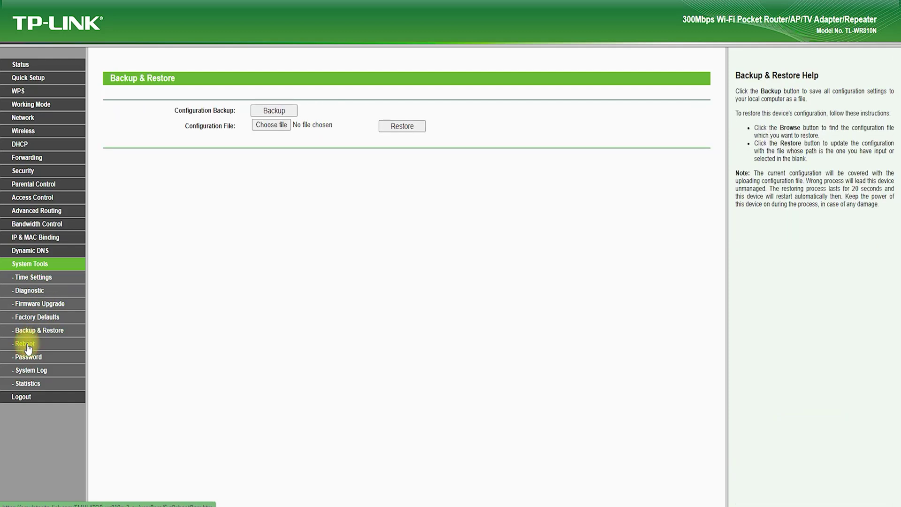
{"action": "left_click", "coordinate": [30, 371]}
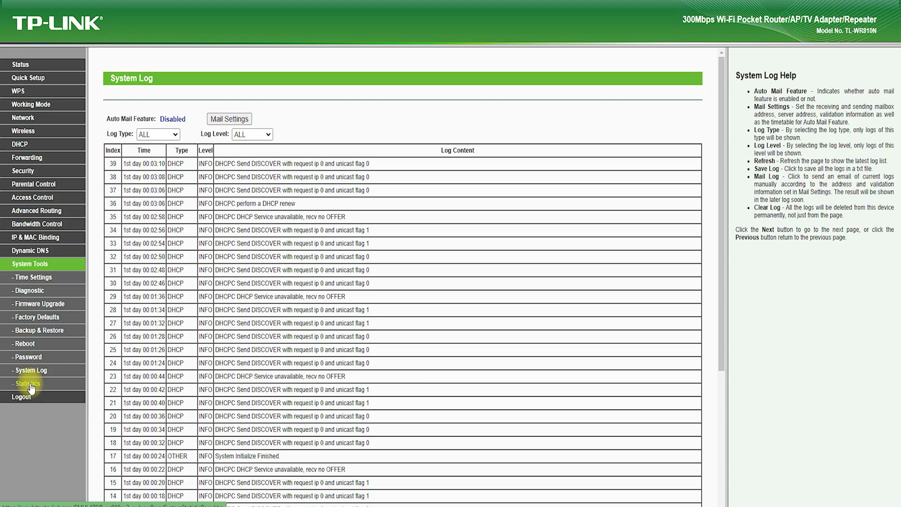
{"action": "left_click", "coordinate": [22, 398]}
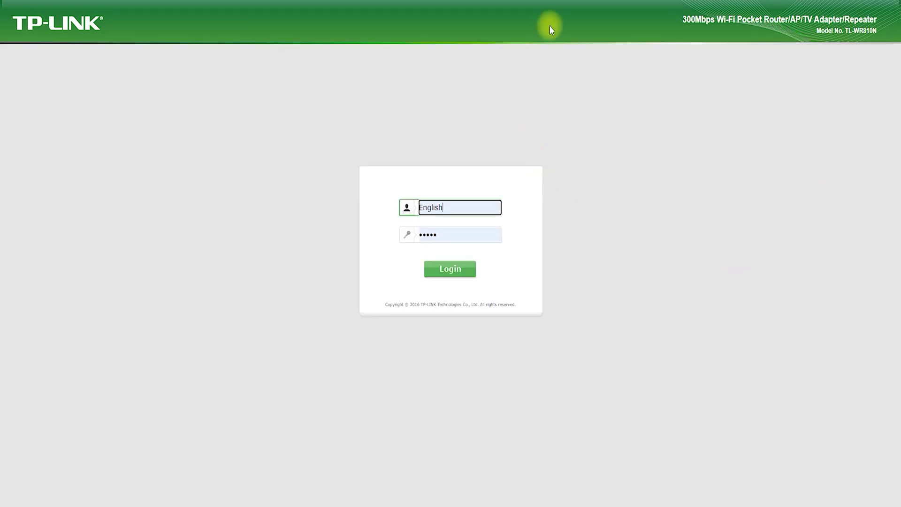